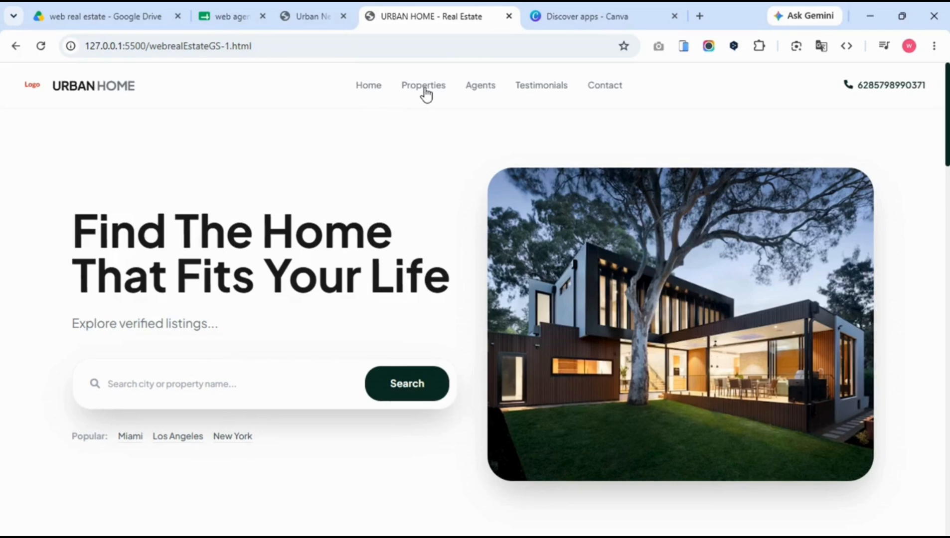
Jump to Featured Properties, Testimonials and the contact footer, then return to the top hero.
click(424, 89)
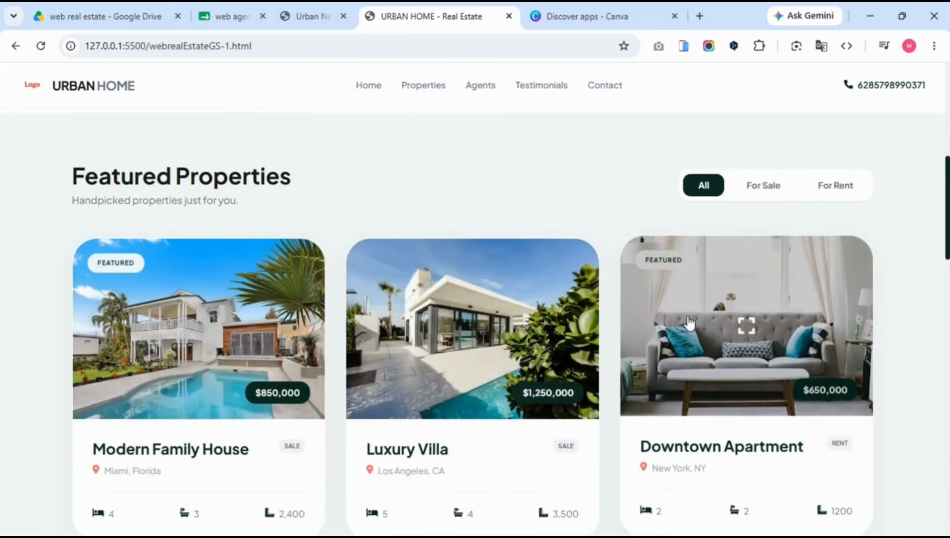
click(548, 92)
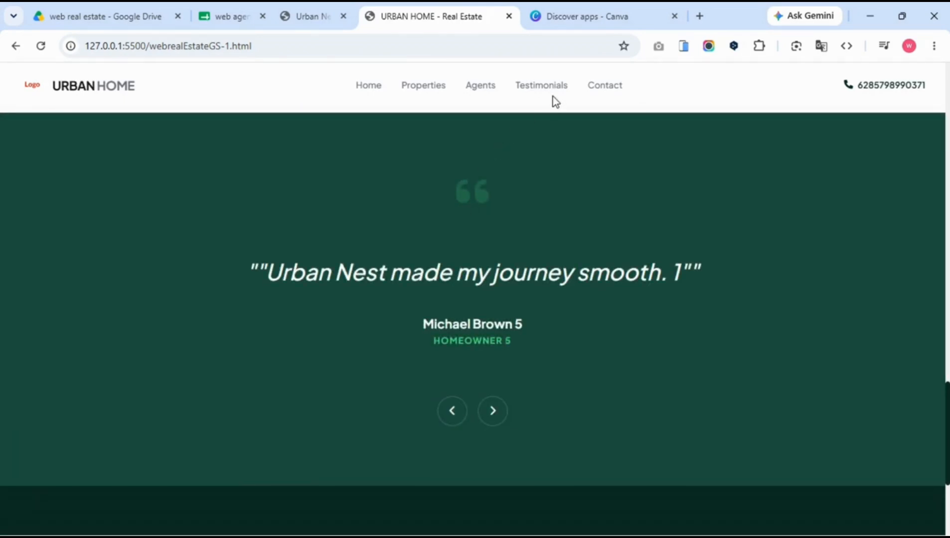
click(604, 87)
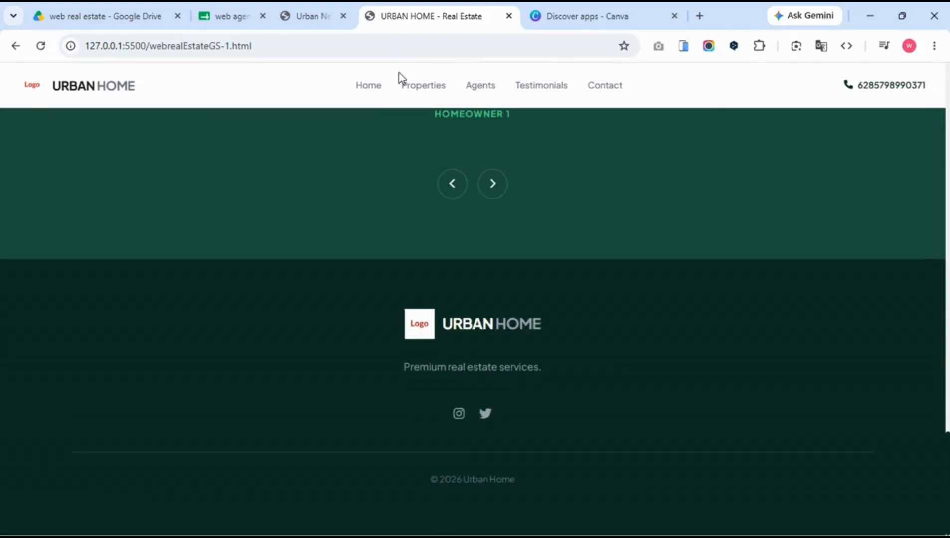
click(363, 96)
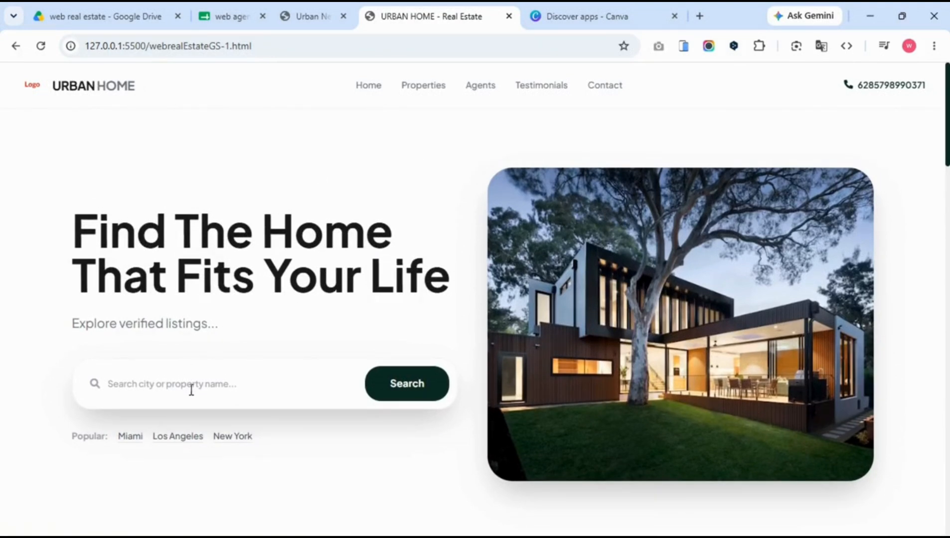
Search the site's listings for the city 'miami'.
click(133, 391)
text(mi)
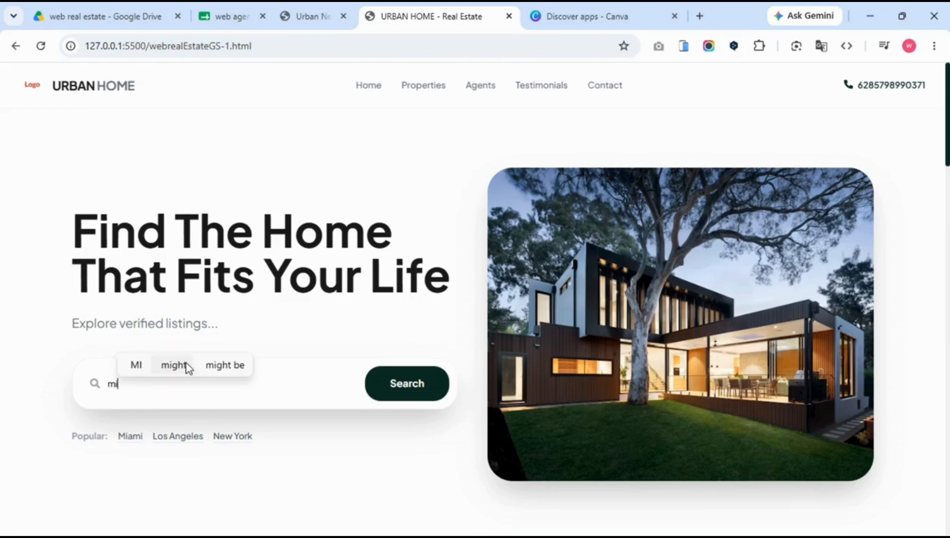
text(ami)
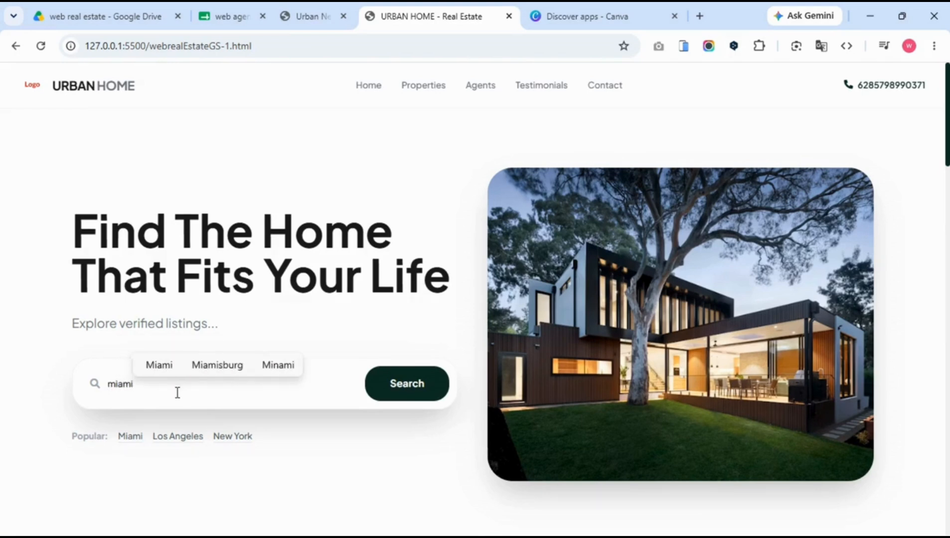
click(407, 380)
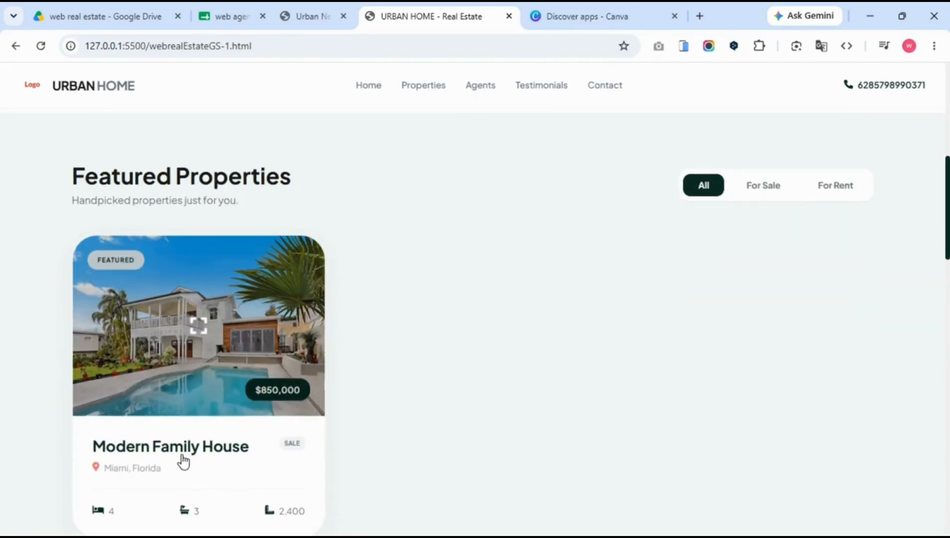
Try the Miami, Los Angeles and New York popular links, then show all properties.
scroll(455, 319, up, 10)
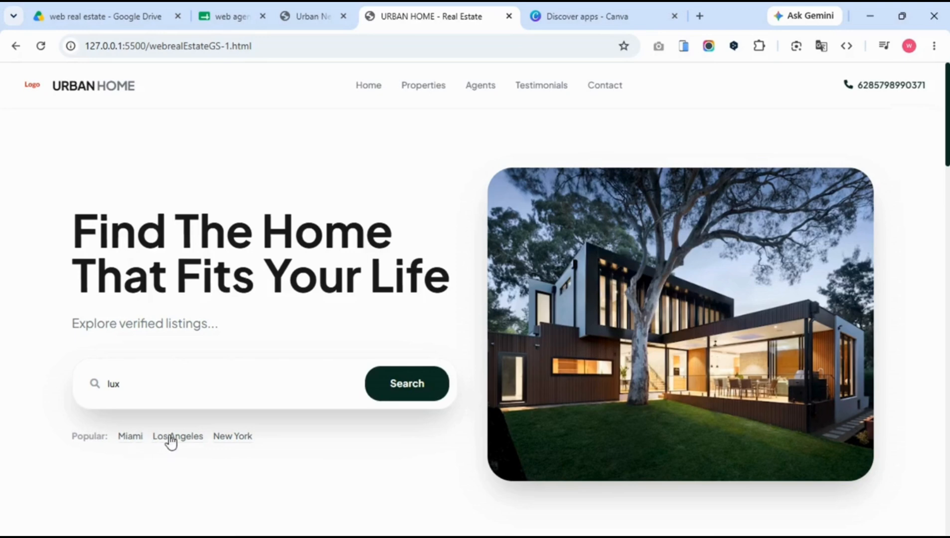
click(128, 442)
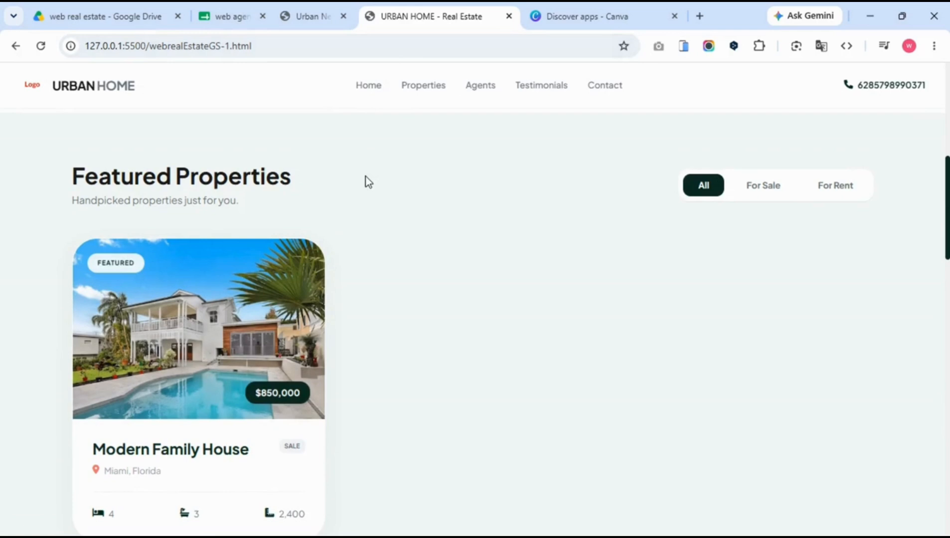
scroll(366, 177, up, 5)
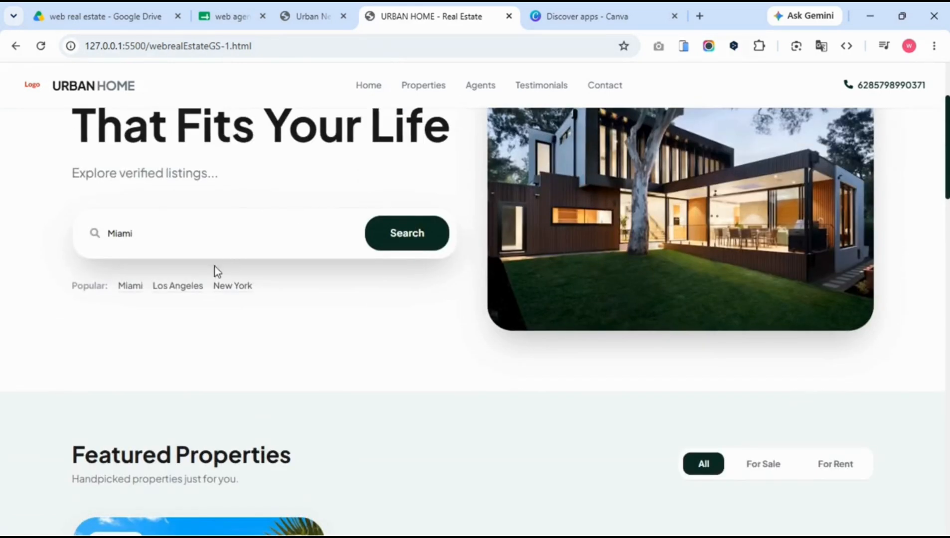
click(186, 292)
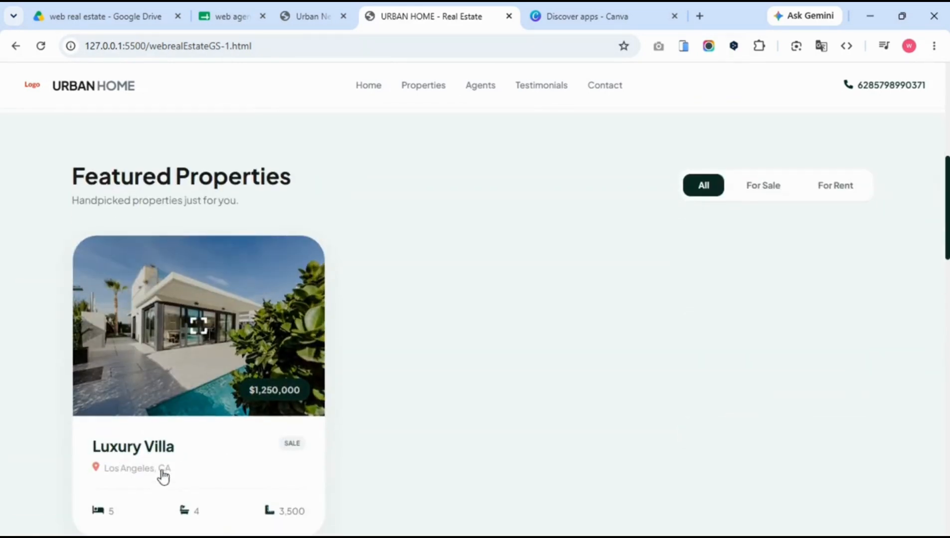
scroll(359, 161, up, 5)
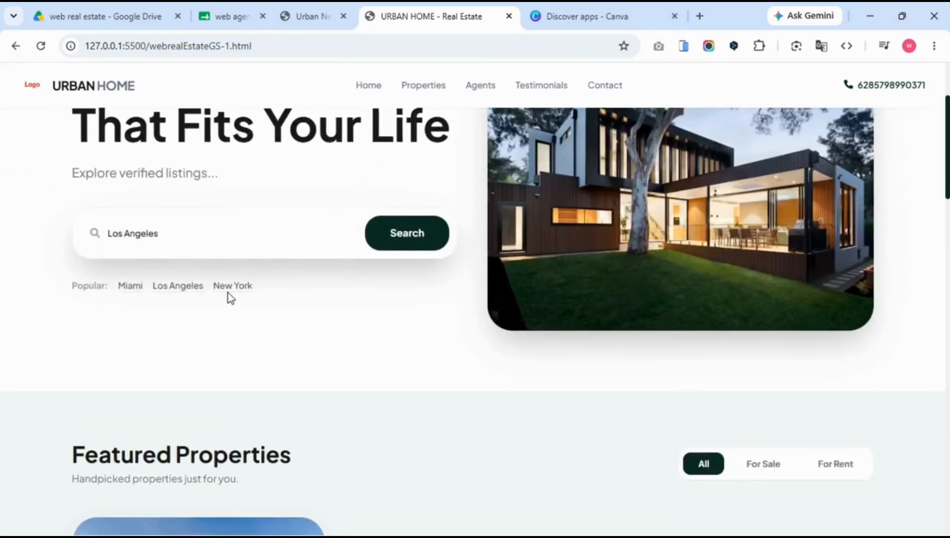
click(227, 292)
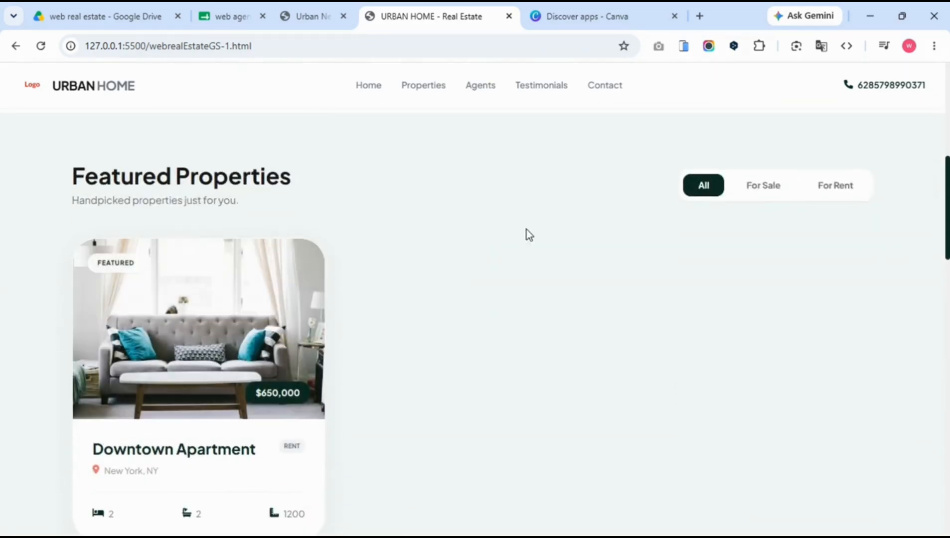
click(714, 185)
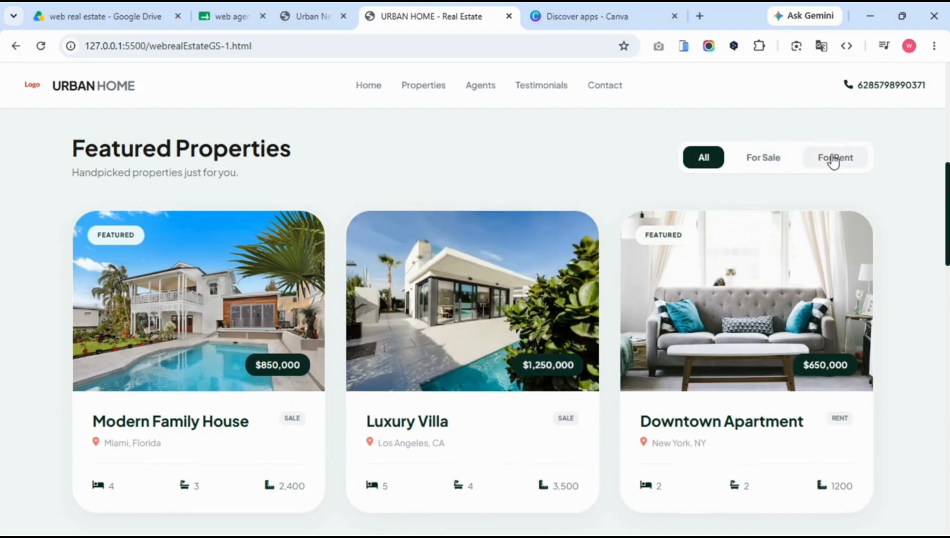
Filter properties to For Sale, then For Rent, then back to All.
click(766, 159)
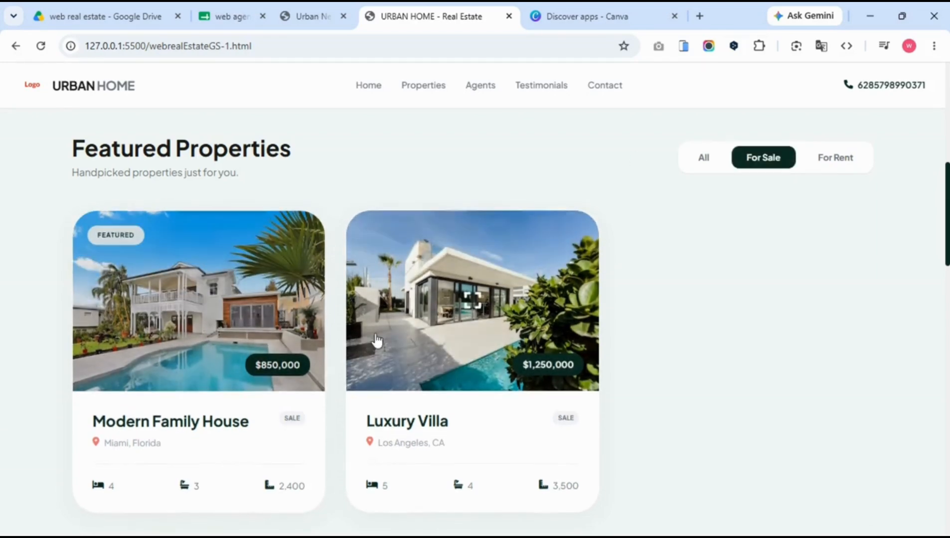
click(833, 165)
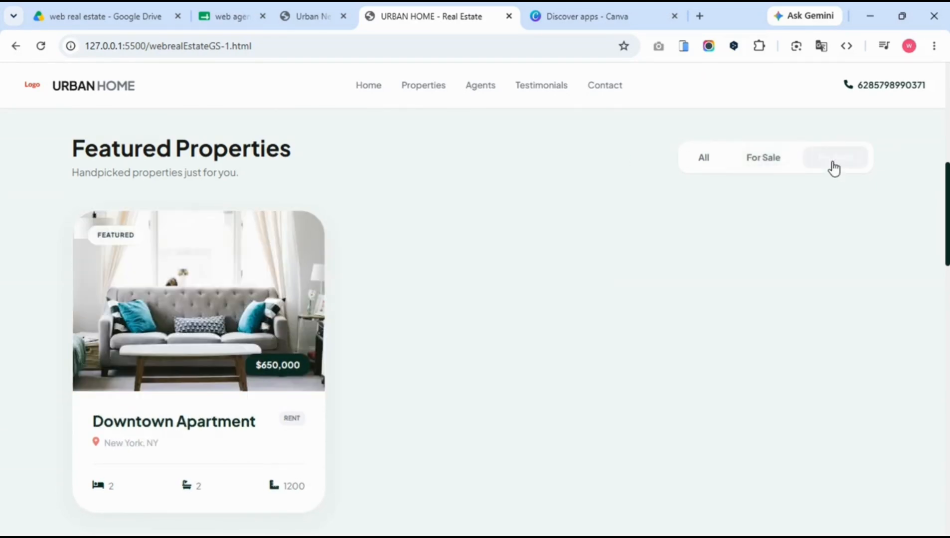
click(700, 163)
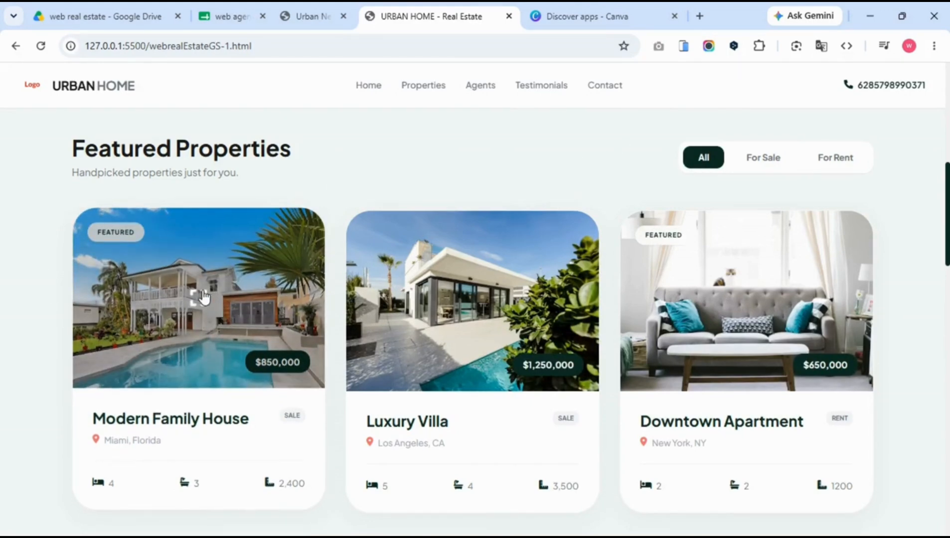
Browse four photos in the Modern Family House gallery, close it and scroll to the agents.
click(202, 293)
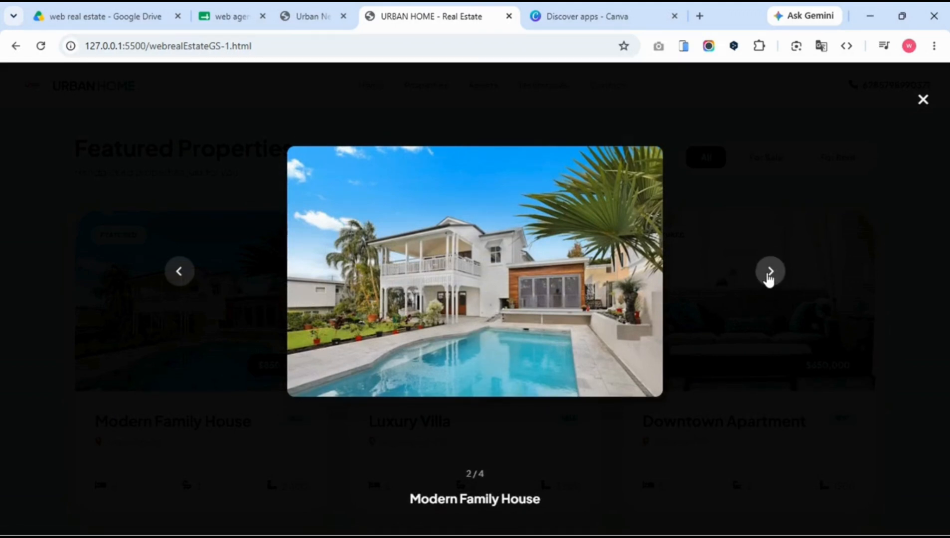
click(769, 280)
click(769, 280)
click(769, 280)
click(769, 280)
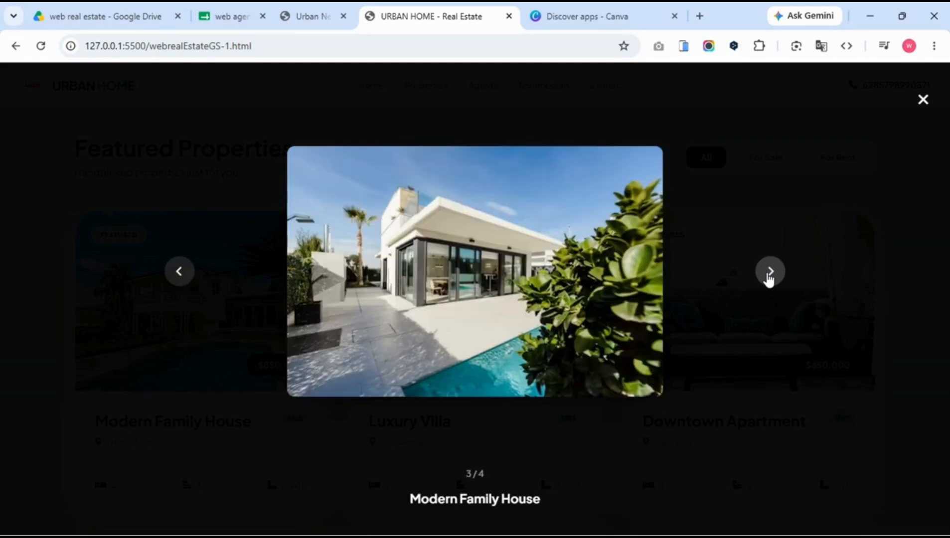
click(887, 125)
scroll(578, 165, down, 5)
scroll(577, 164, down, 5)
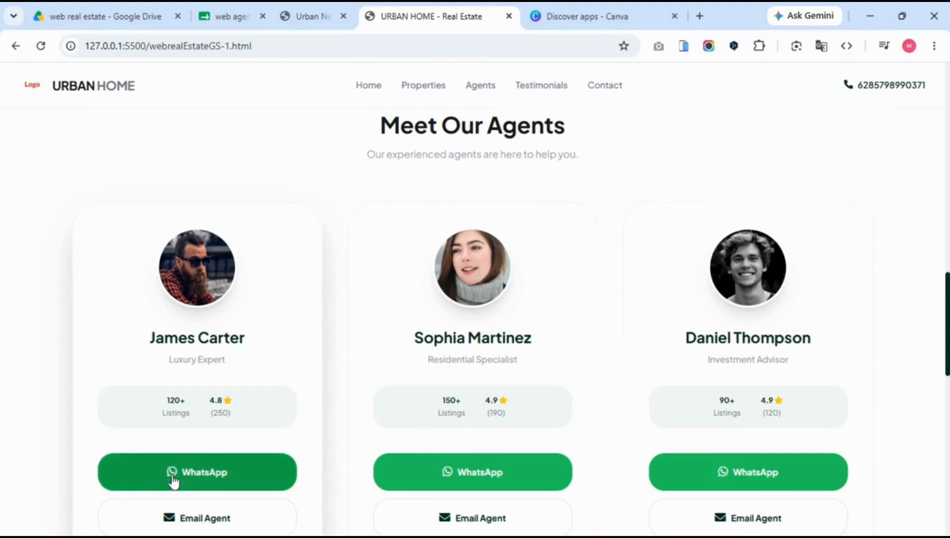
Scroll down past the agent profiles and testimonials to the site footer.
scroll(171, 304, down, 3)
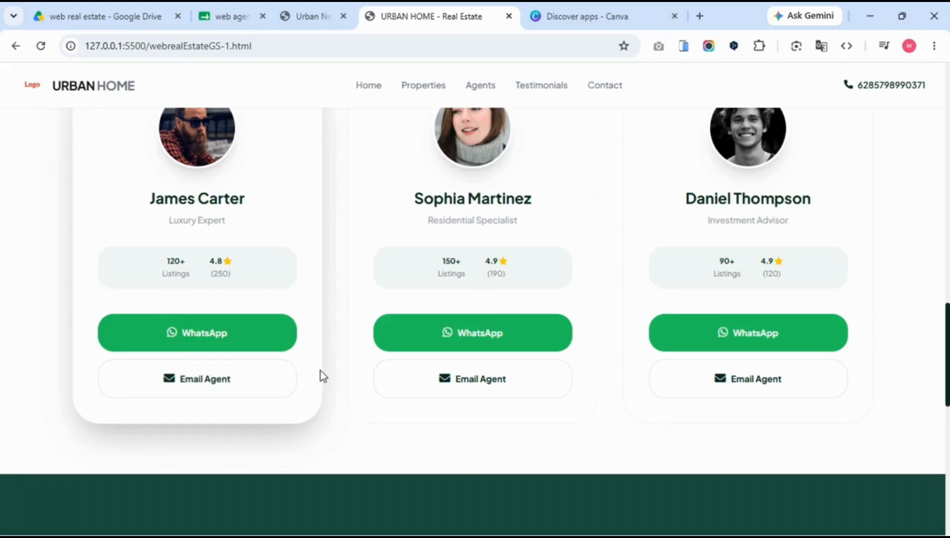
scroll(325, 377, down, 8)
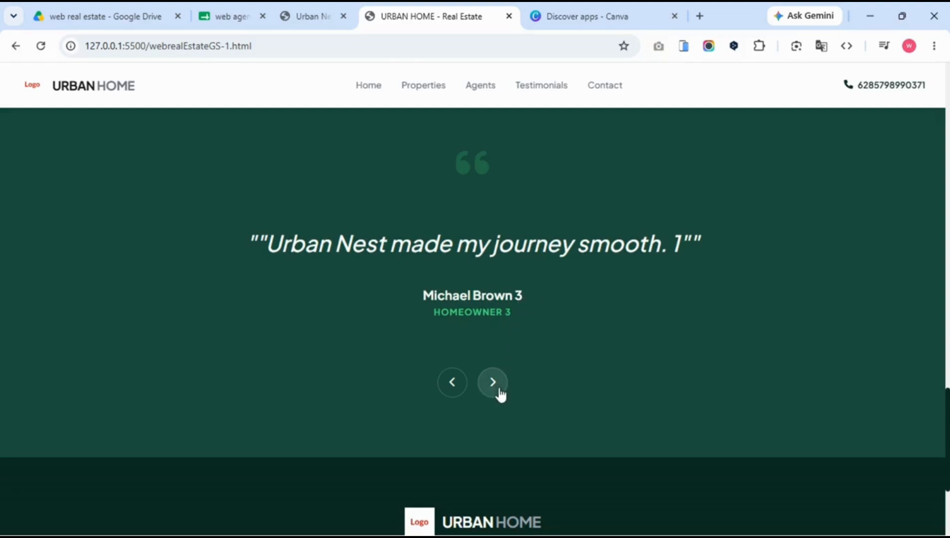
scroll(383, 348, down, 4)
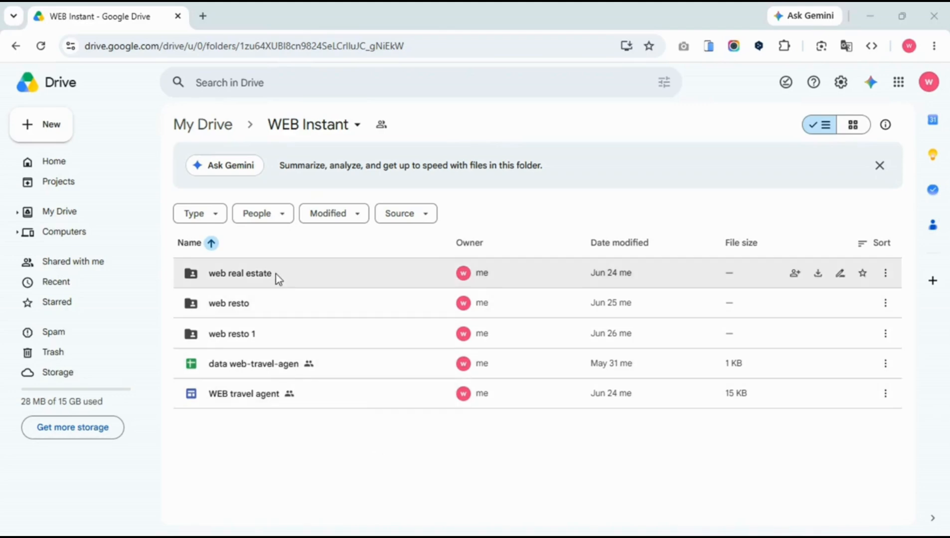
Open the web agent real estate sheet and preview webrealEstateGS-1.html from the web real estate folder.
double_click(223, 276)
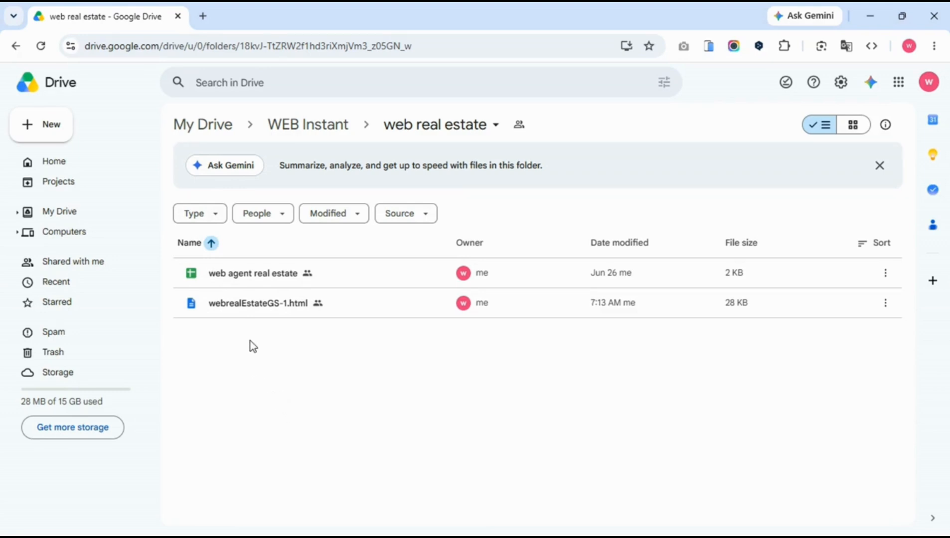
double_click(233, 273)
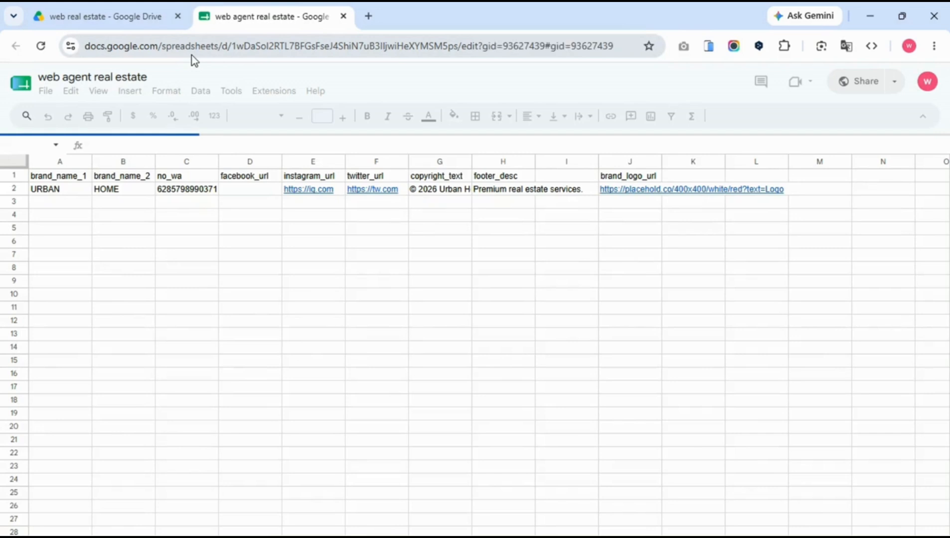
click(129, 25)
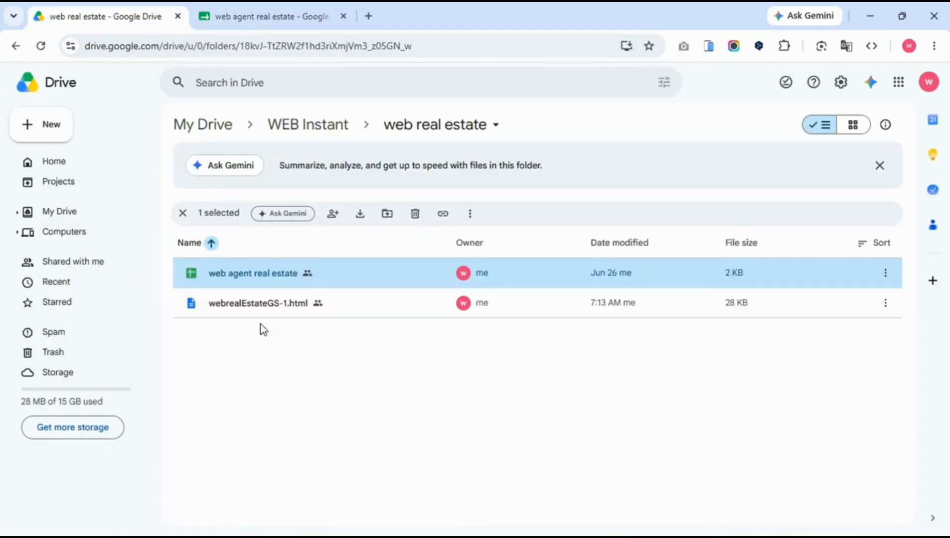
double_click(264, 306)
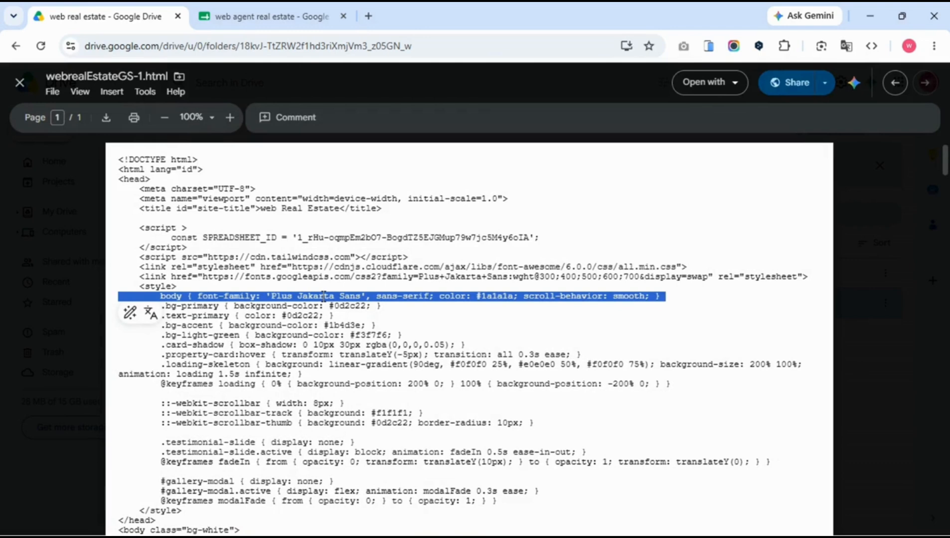
click(21, 85)
click(251, 16)
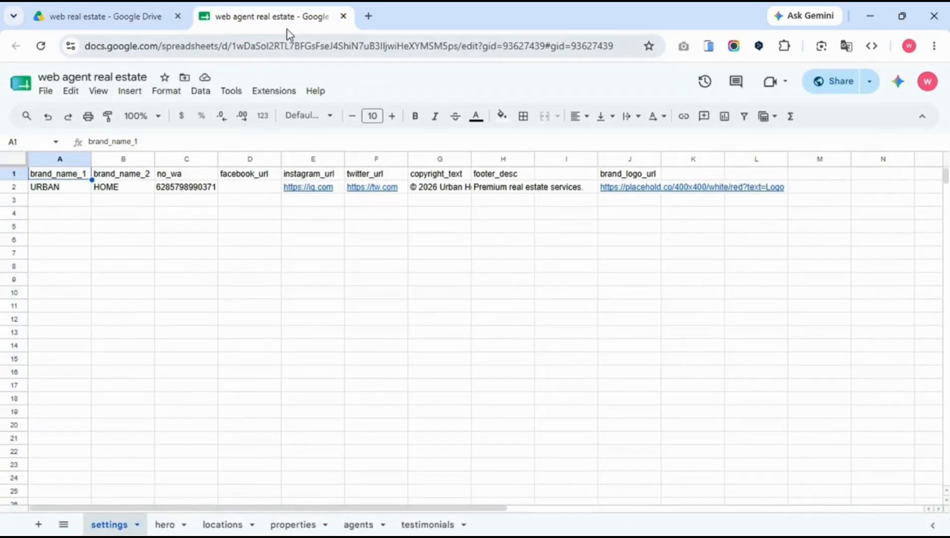
Make a copy of the web agent real estate spreadsheet.
click(45, 91)
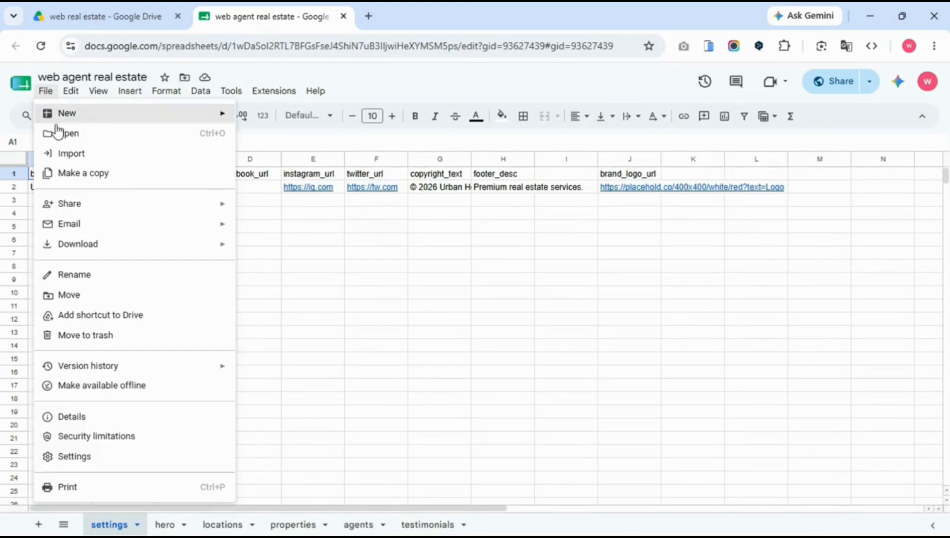
click(56, 182)
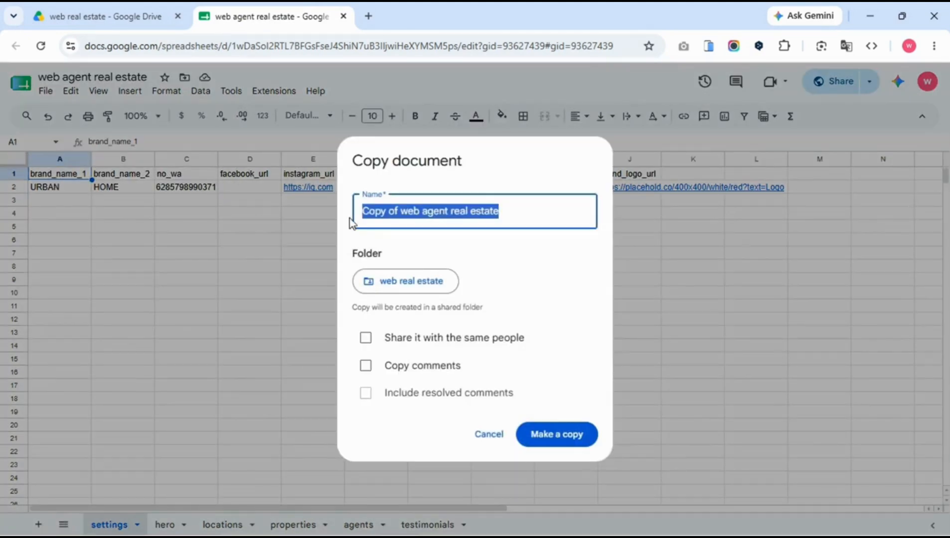
click(568, 441)
Close the original sheet's tab, keeping the copy, and return to the web real estate folder.
click(98, 20)
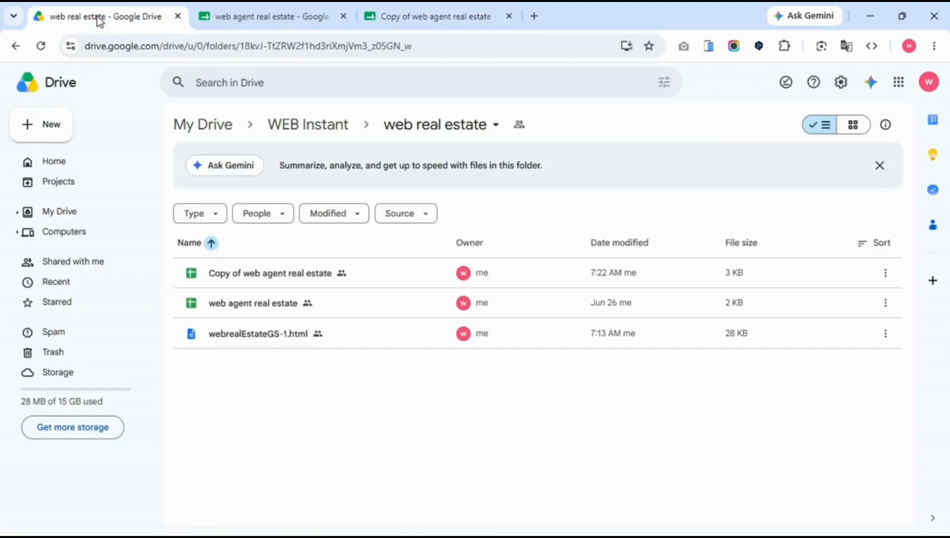
click(251, 307)
click(390, 19)
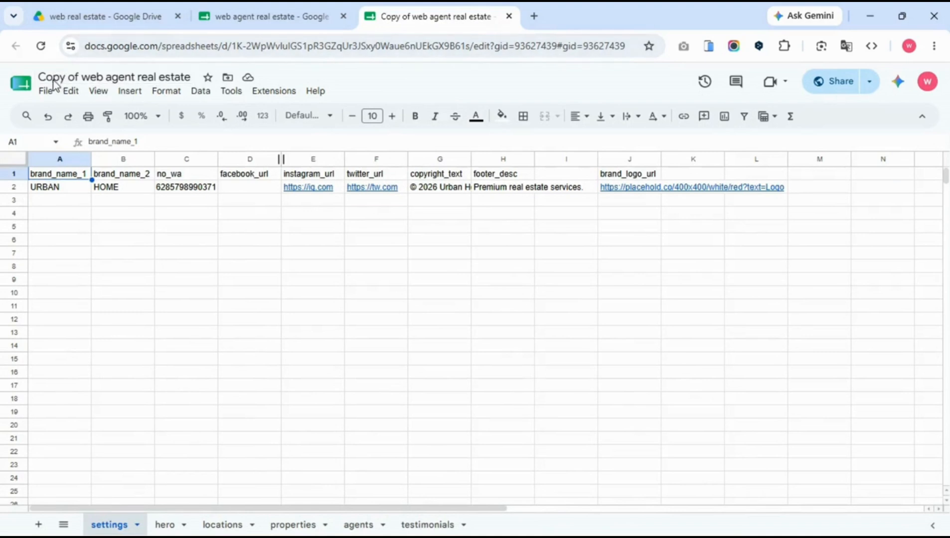
click(344, 17)
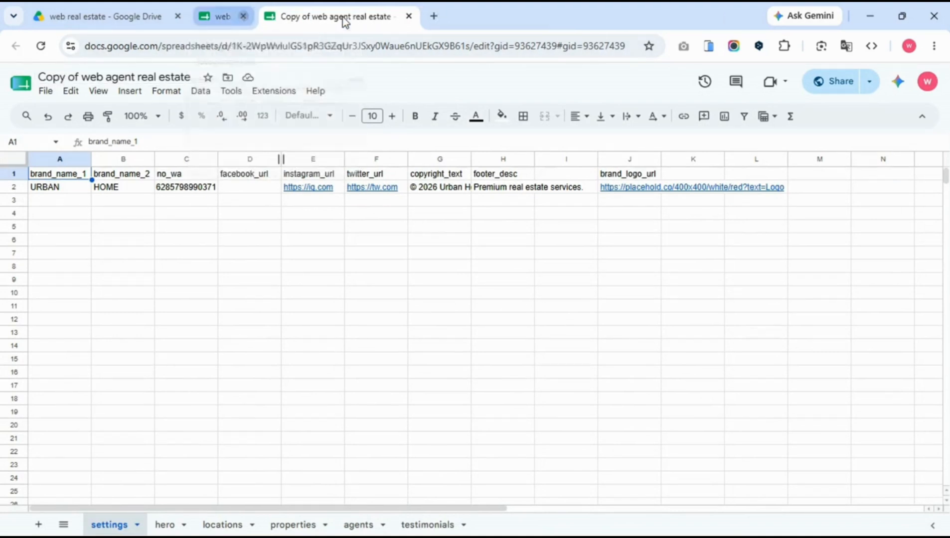
click(155, 18)
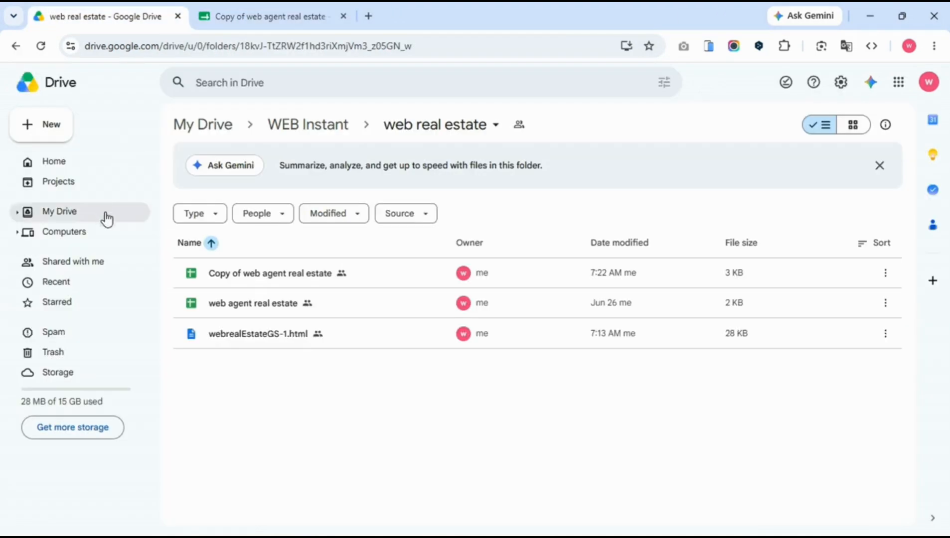
Add a Google Site from the folder's More menu, sharing it the same as the folder.
right_click(239, 391)
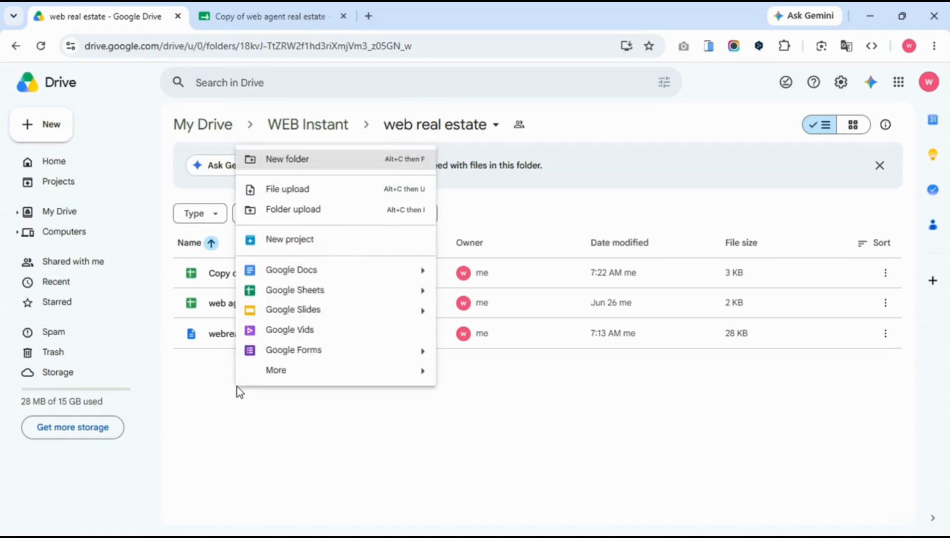
mouse_move(270, 383)
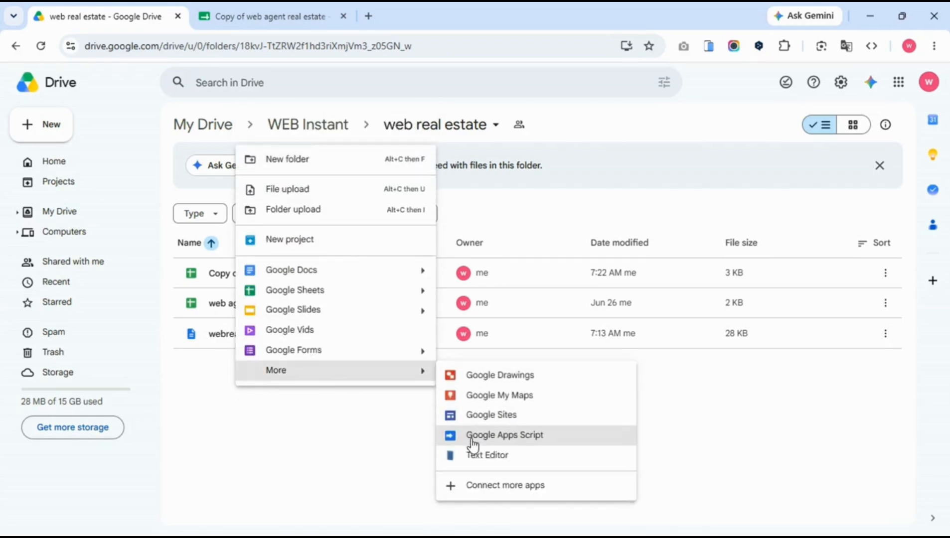
click(479, 423)
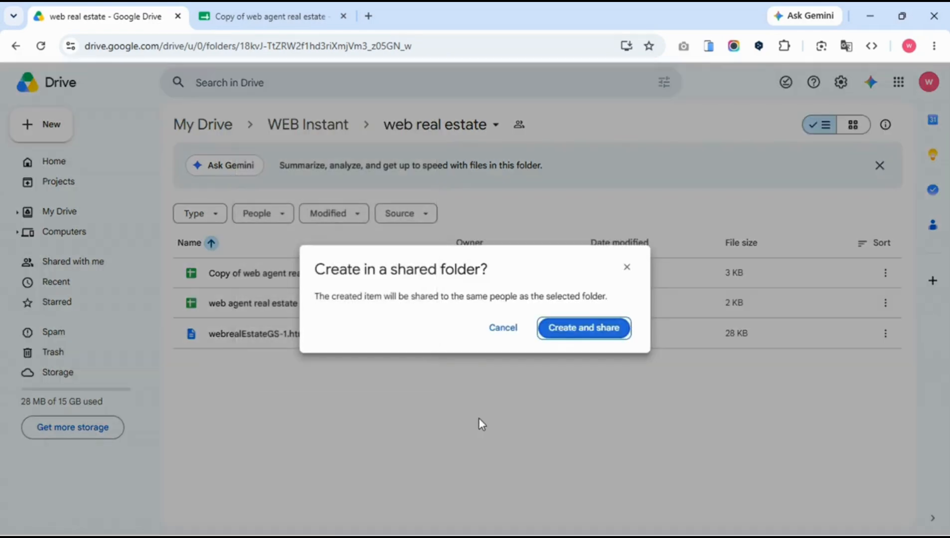
click(584, 328)
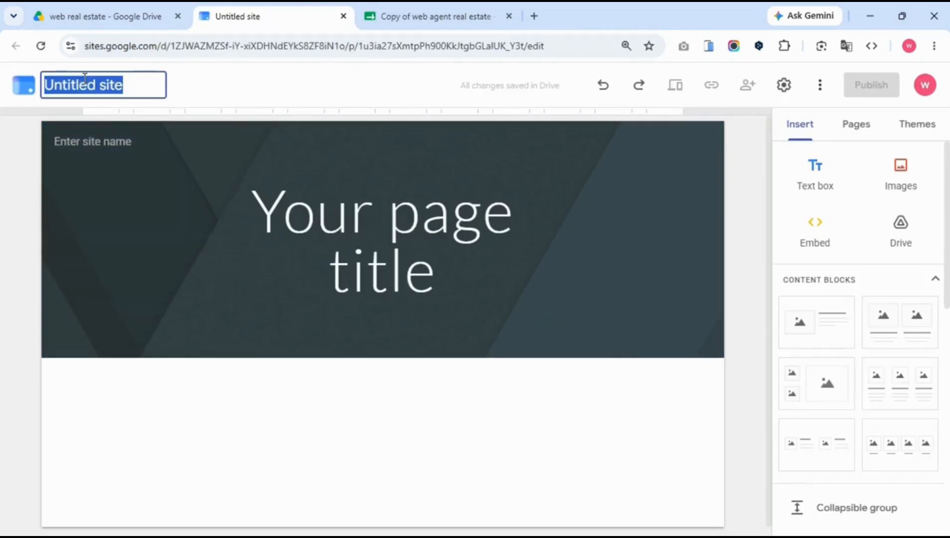
Name the site 'web property agent' and delete the site name shown in the header.
text(web property agent)
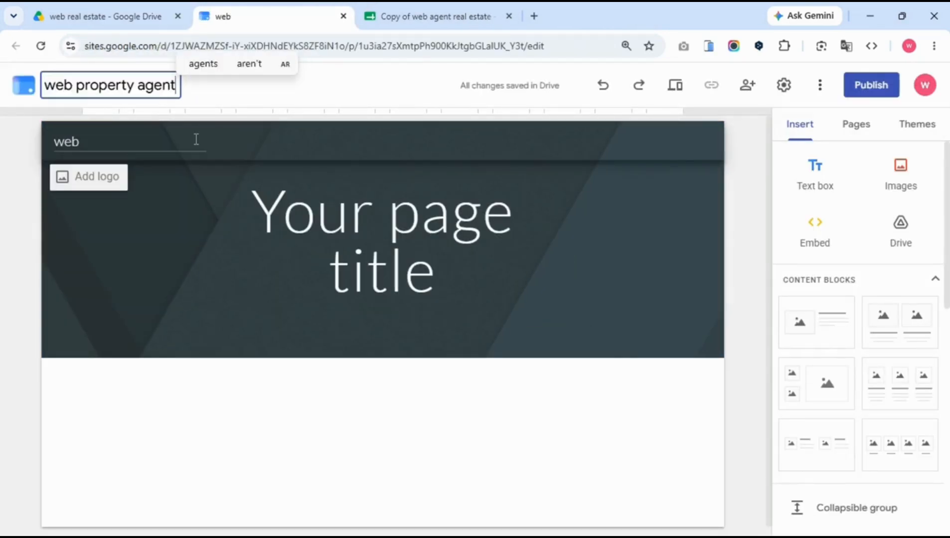
click(103, 141)
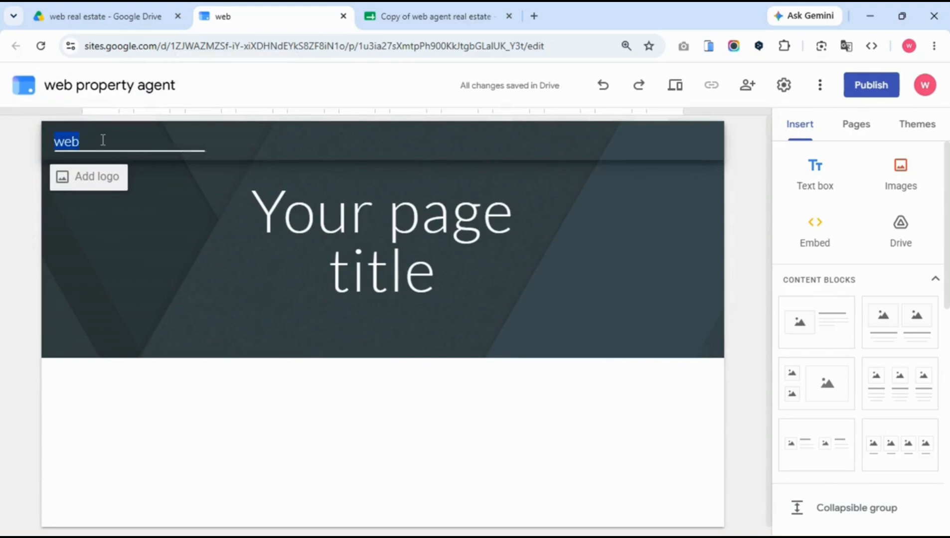
key(BackSpace)
click(860, 131)
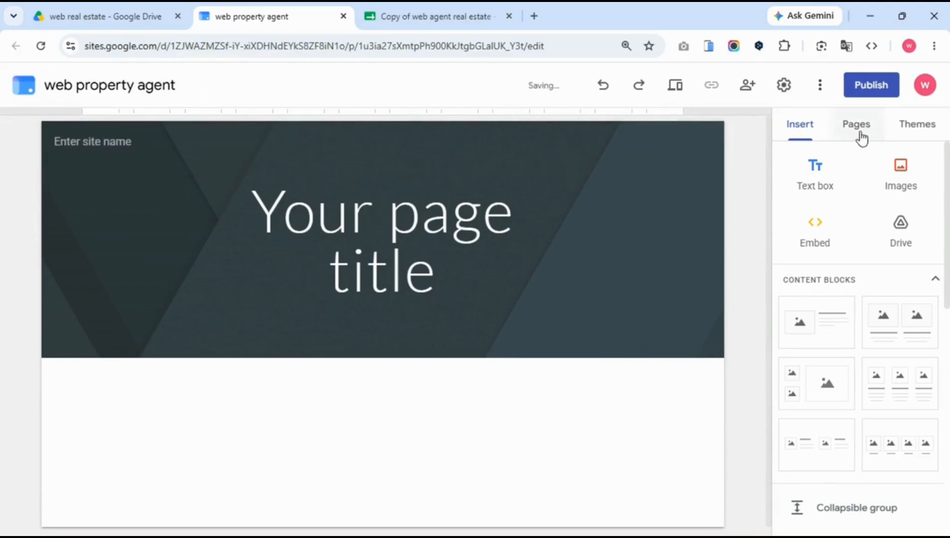
Add a full-page embed page named 'home'.
click(853, 132)
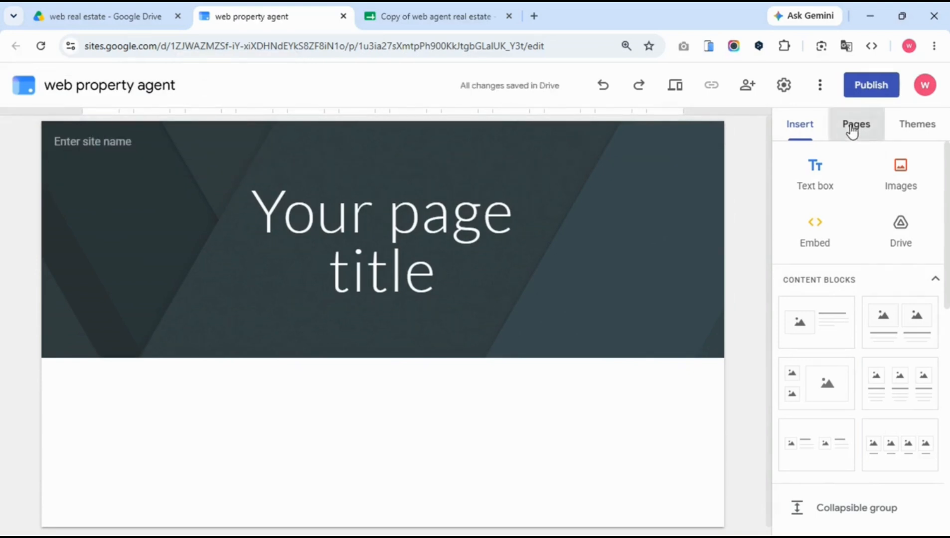
mouse_move(861, 491)
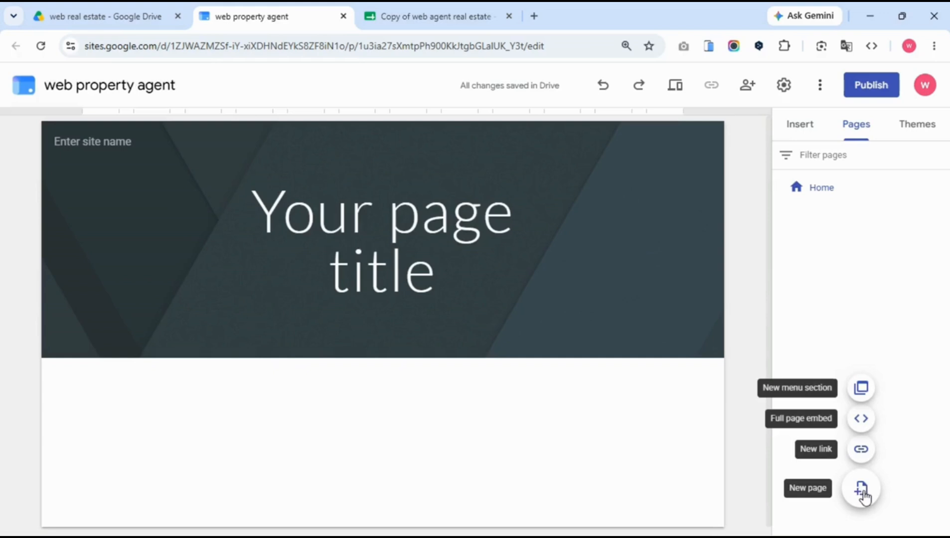
click(863, 419)
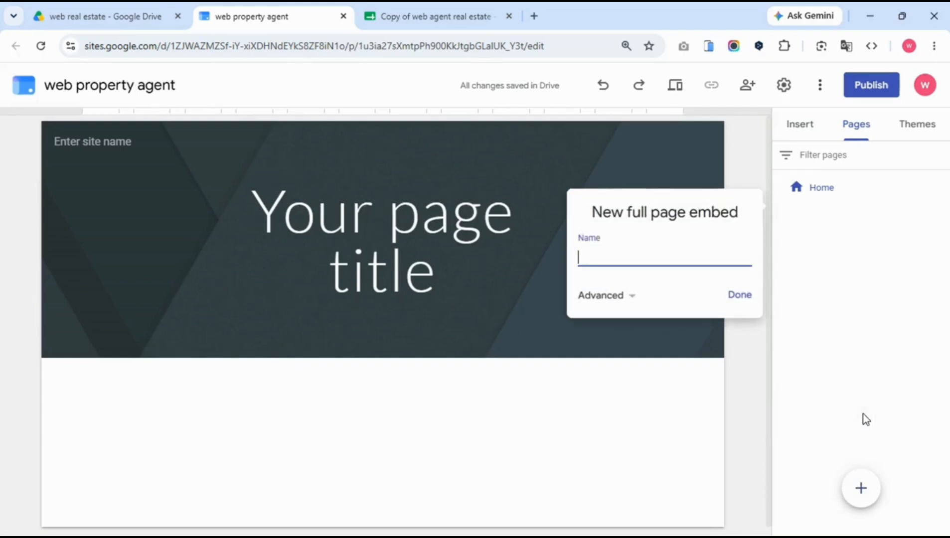
text(homr)
key(BackSpace)
text(e)
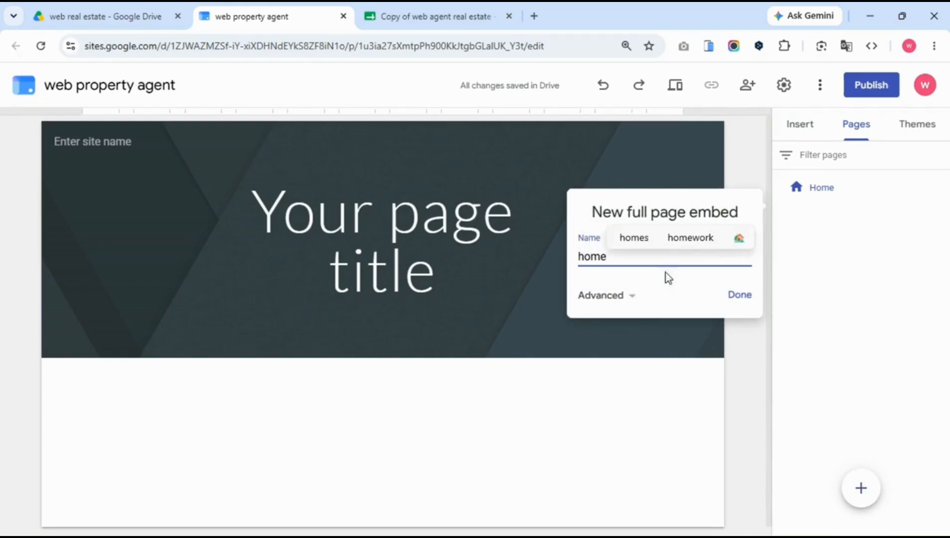
click(734, 299)
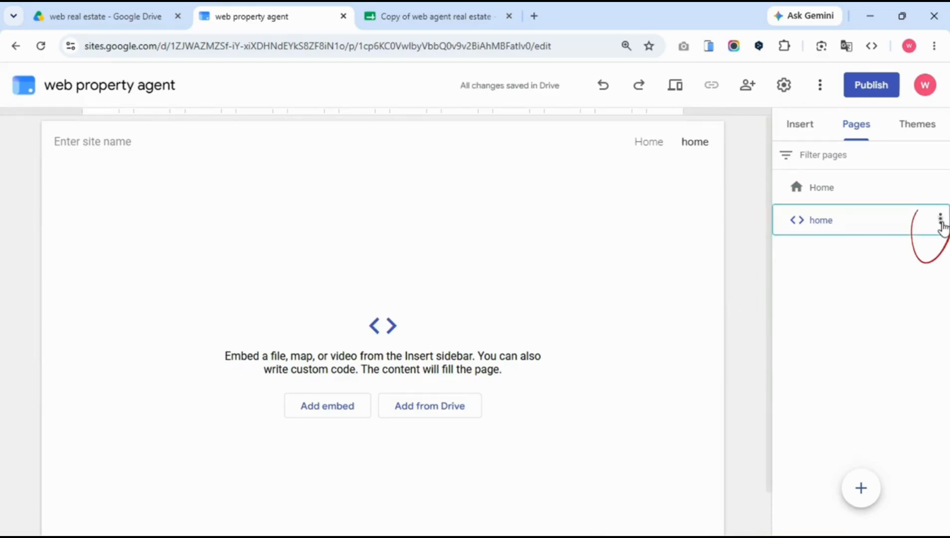
Make the new home page the homepage and delete the original Home page.
click(940, 222)
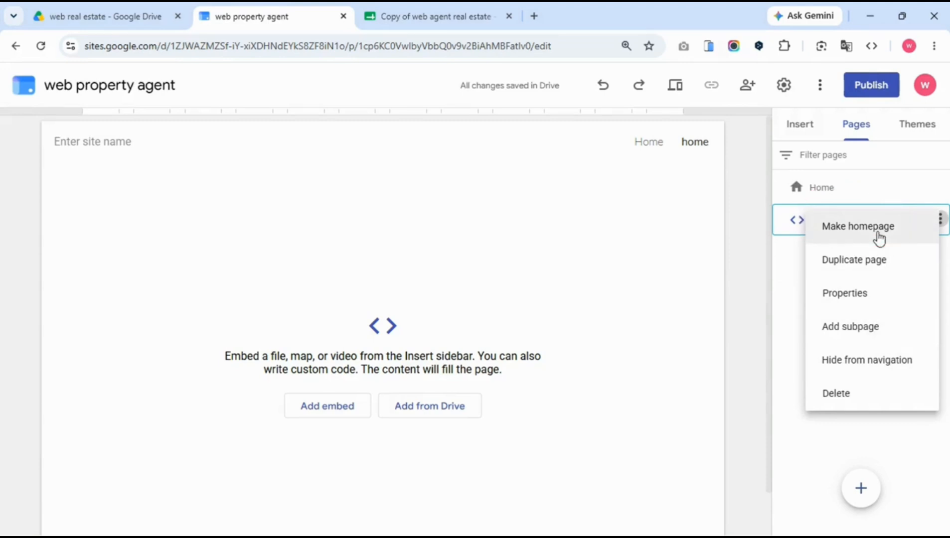
click(878, 239)
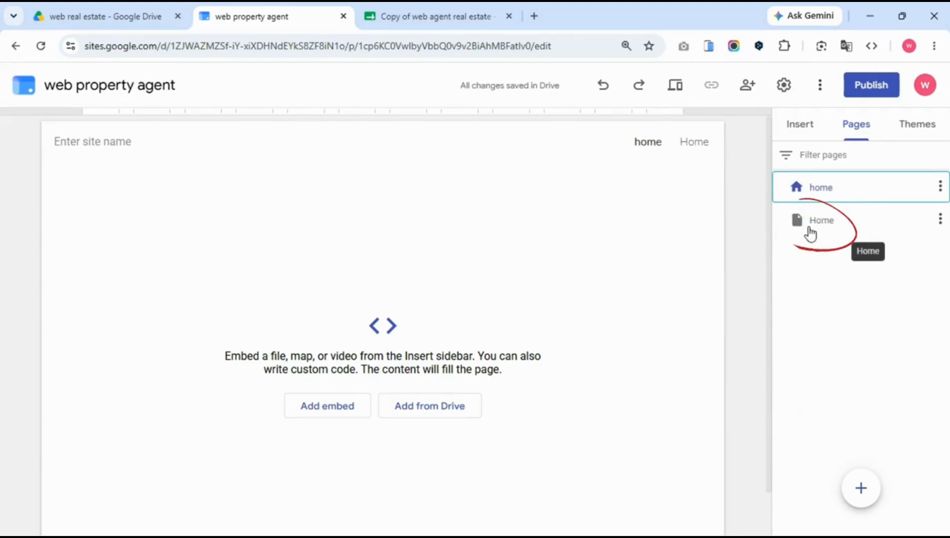
click(938, 230)
click(938, 229)
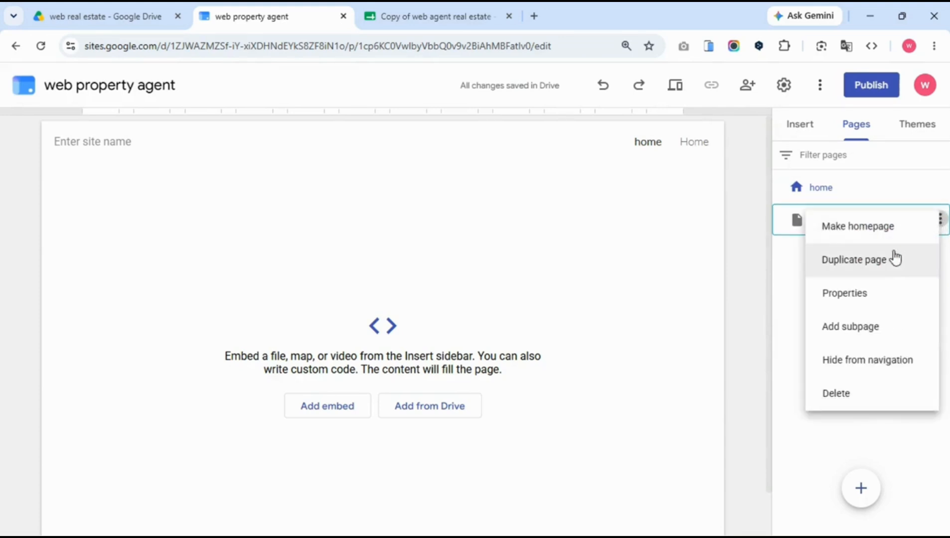
click(854, 405)
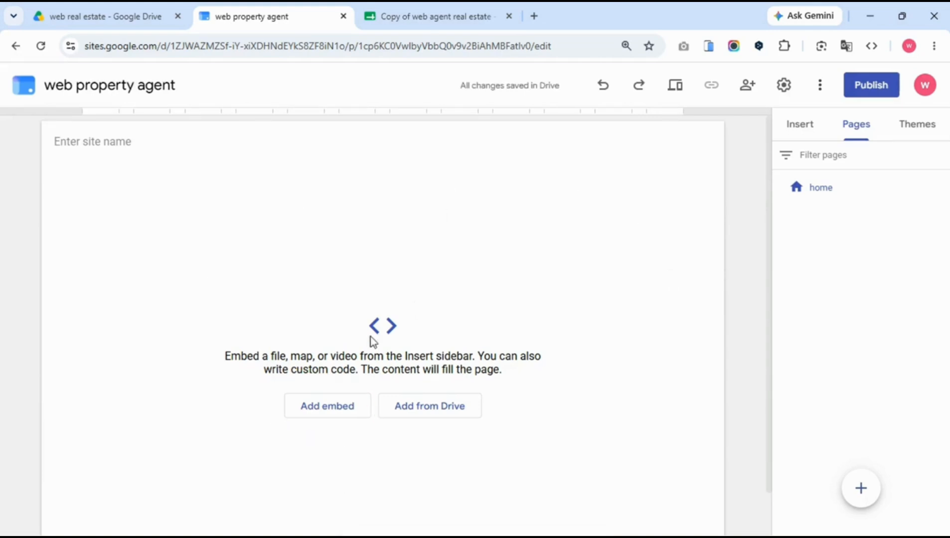
Add an embed to the home page using the Embed code option, with an enlarged code box.
click(317, 410)
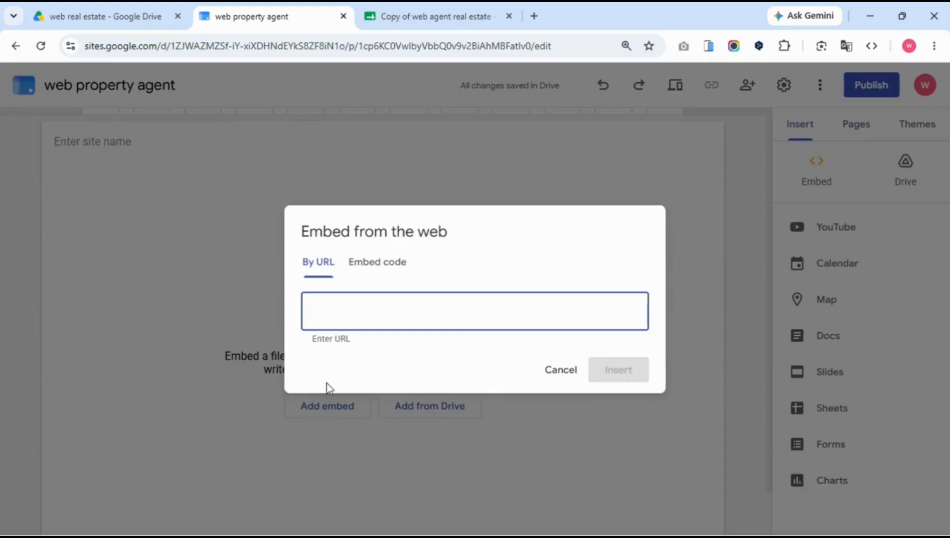
click(370, 268)
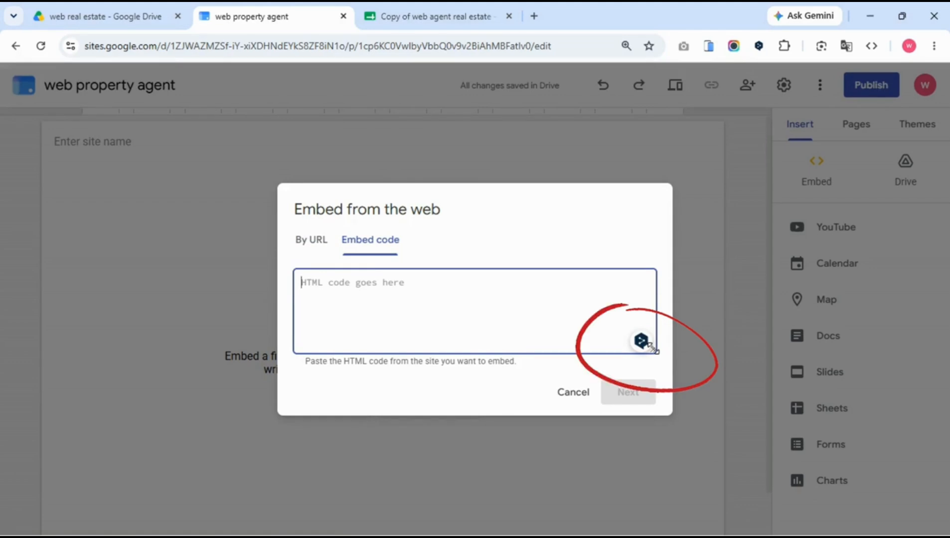
mouse_move(653, 349)
mouse_down()
mouse_move(843, 276)
mouse_move(932, 280)
mouse_move(946, 499)
mouse_up()
Copy all of webrealEstateGS-1.html's code from Drive and paste it into the Sites embed box.
click(137, 20)
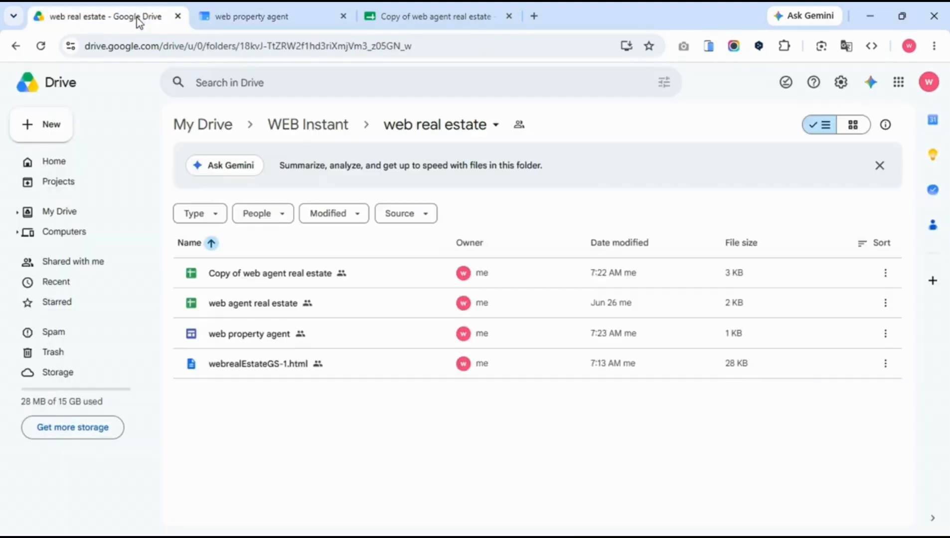
double_click(259, 371)
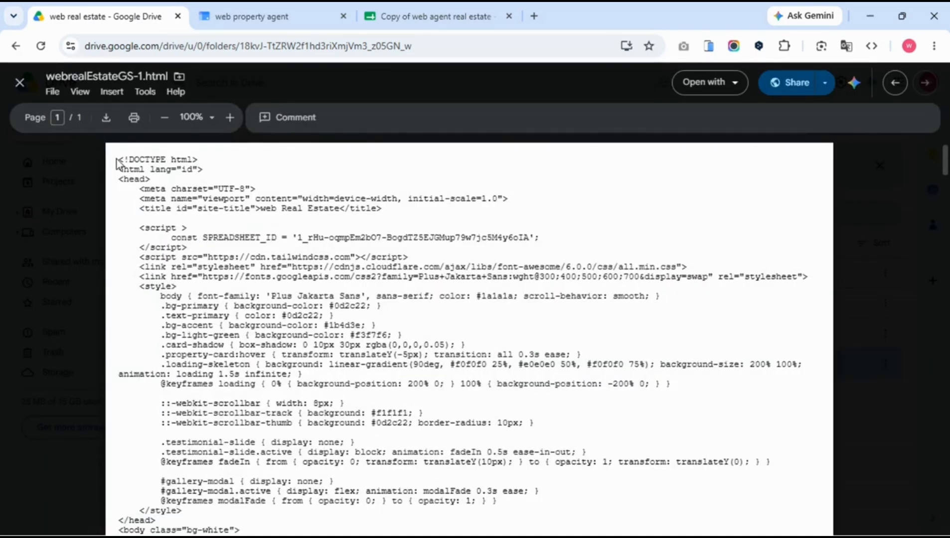
drag(118, 162, 175, 402)
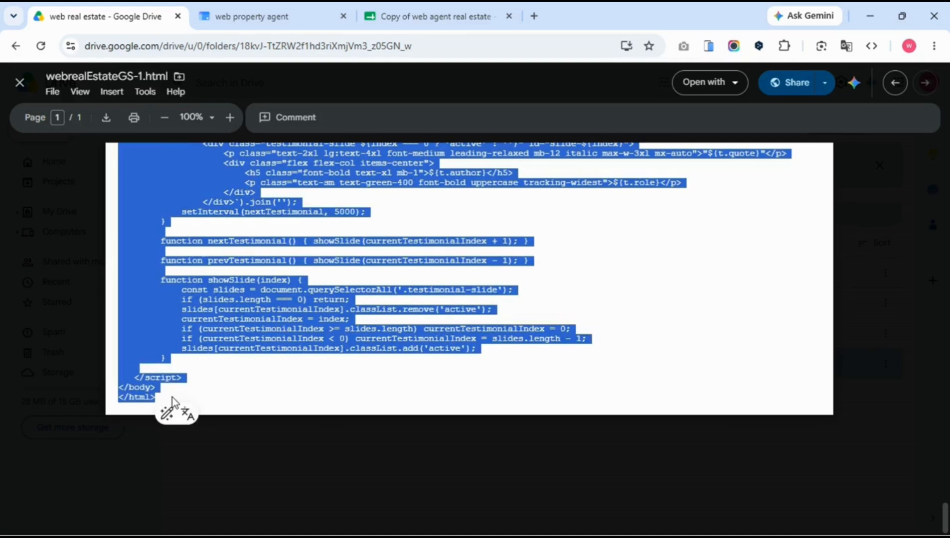
click(249, 17)
key(ctrl+v)
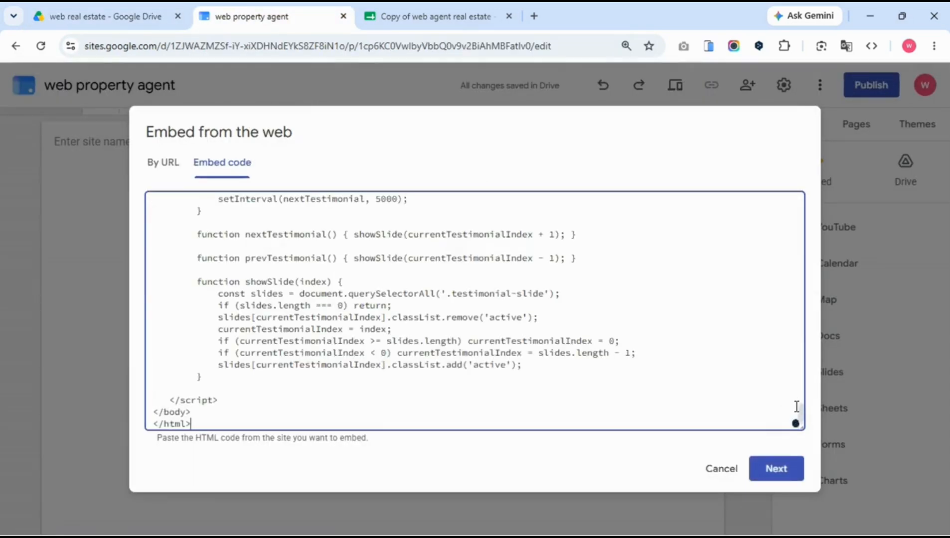
In the embed code, select the old SPREADSHEET_ID value inside its script block.
drag(801, 412, 777, 120)
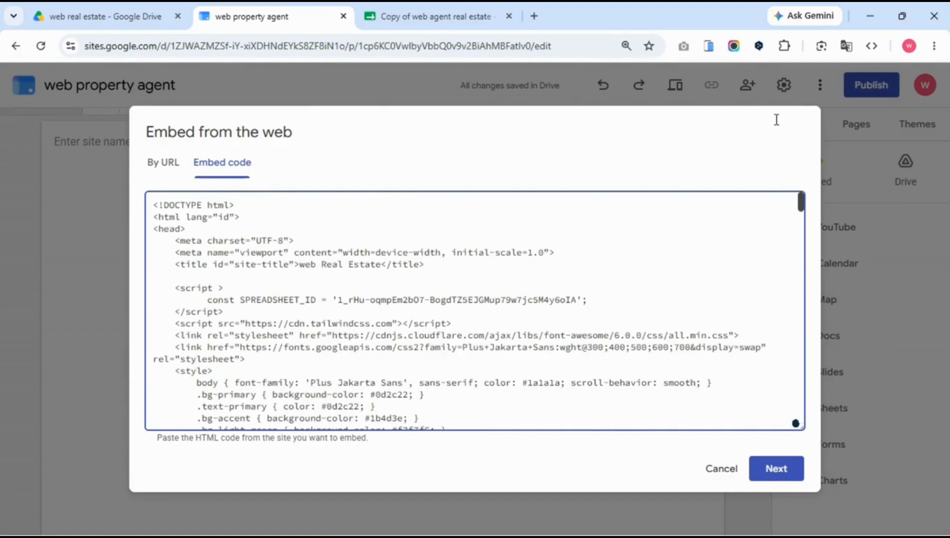
drag(170, 288, 238, 310)
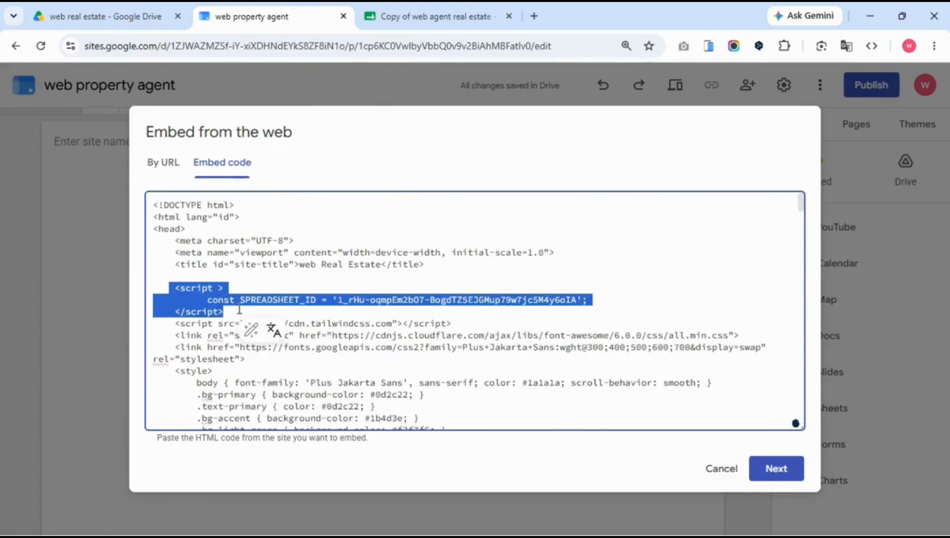
click(239, 309)
key(Return)
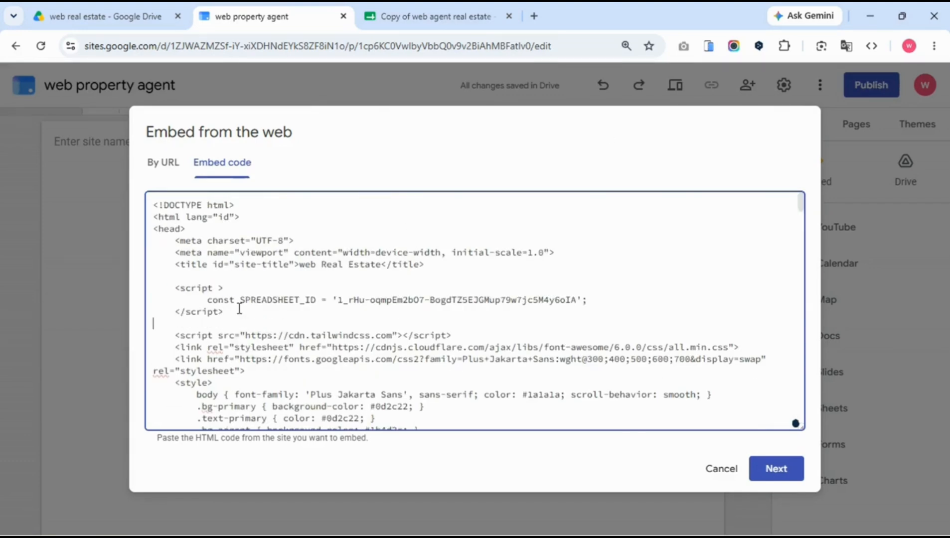
drag(208, 299, 317, 295)
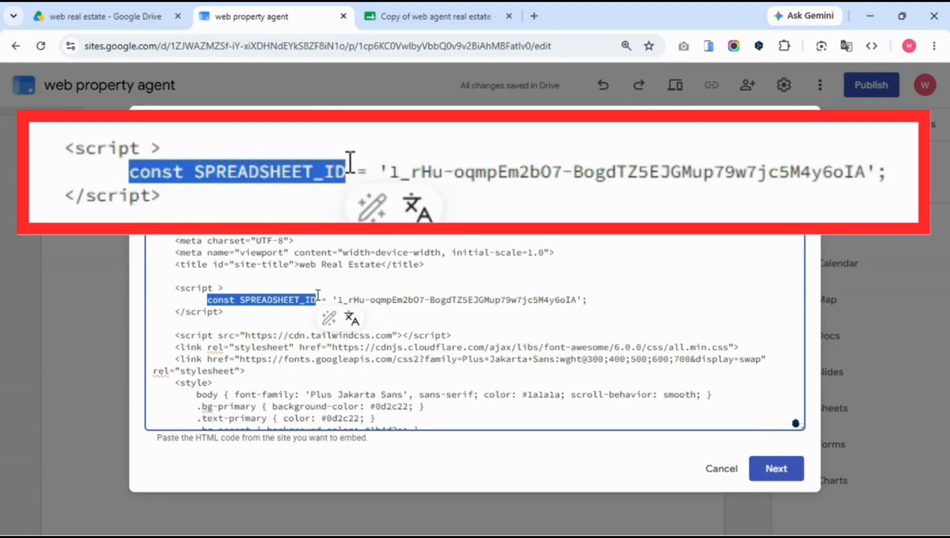
click(339, 298)
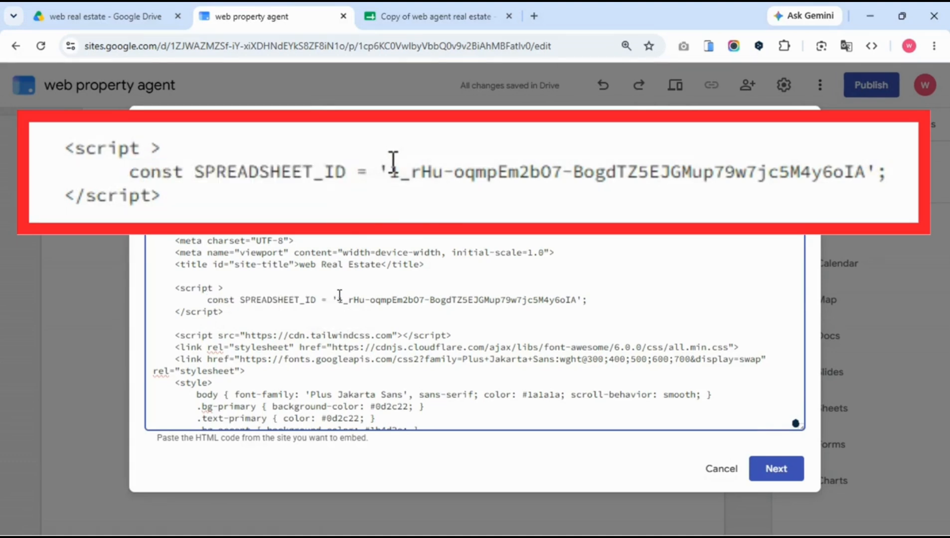
drag(340, 295, 581, 299)
Select the copied spreadsheet's ID in the Sheets address bar and return to the embed code.
click(434, 16)
click(410, 44)
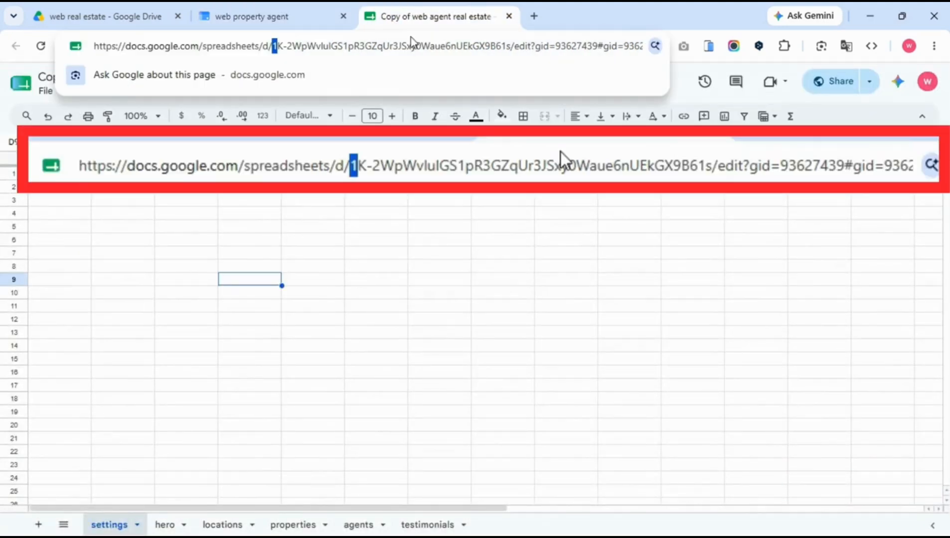
key(shift+Right)
key(shift+Right)
key(shift+Right)
key(shift+Right)
key(shift+Right)
key(shift+Right)
key(shift+Right)
key(shift+Right)
key(shift+Right)
key(shift+Right)
key(shift+Right)
key(shift+Right)
key(shift+Right)
key(shift+Right)
key(shift+Right)
key(shift+Right)
key(shift+Right)
key(shift+Right)
key(shift+Right)
key(shift+Right)
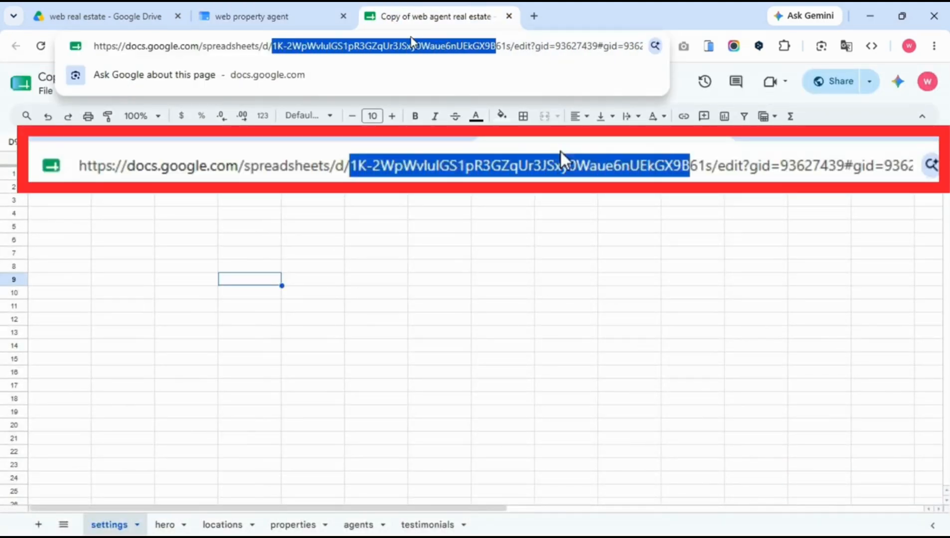
key(shift+Right)
key(shift+Right)
key(shift+Right)
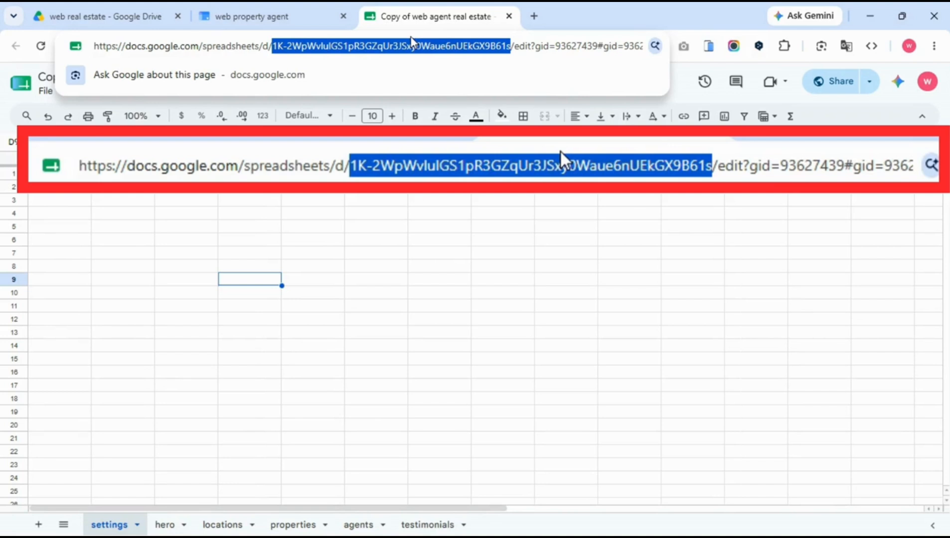
click(289, 16)
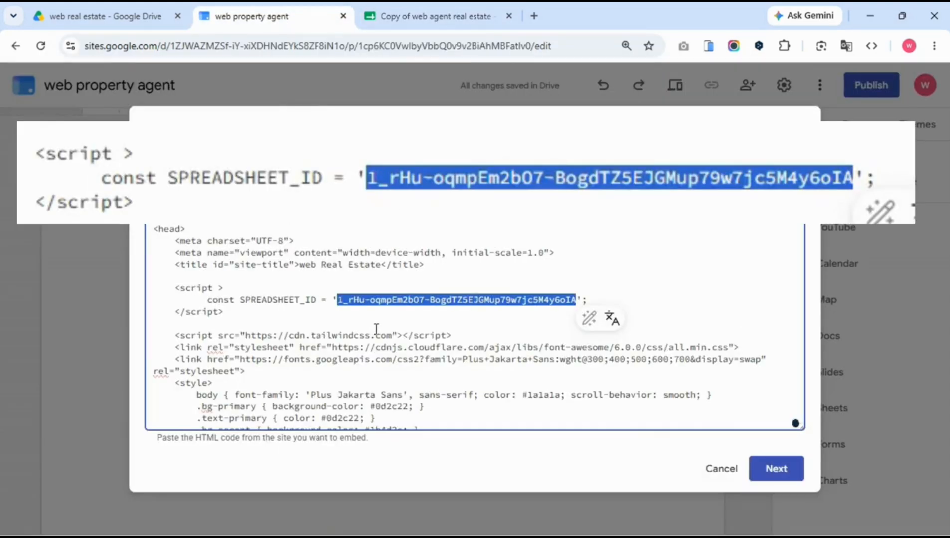
Replace the old SPREADSHEET_ID with the copied sheet's ID and insert the URBAN HOME embed.
key(BackSpace)
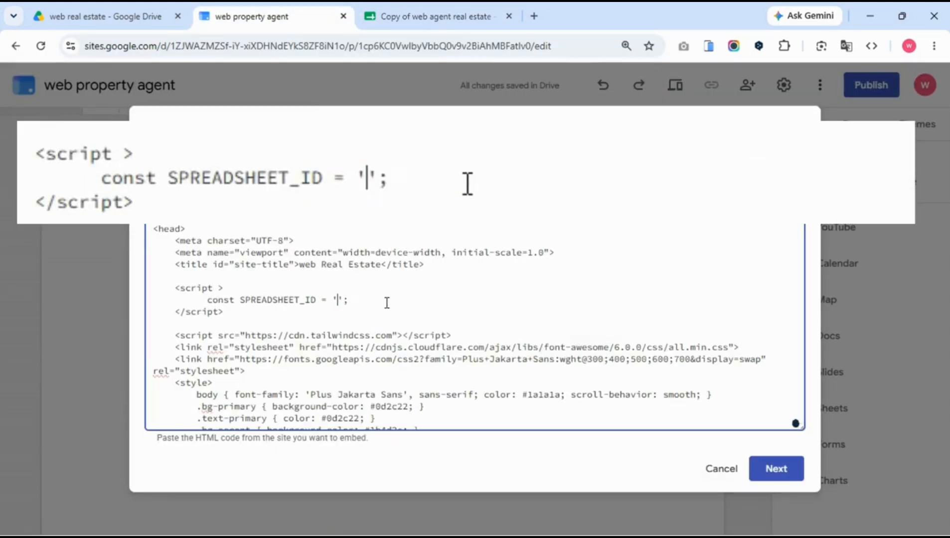
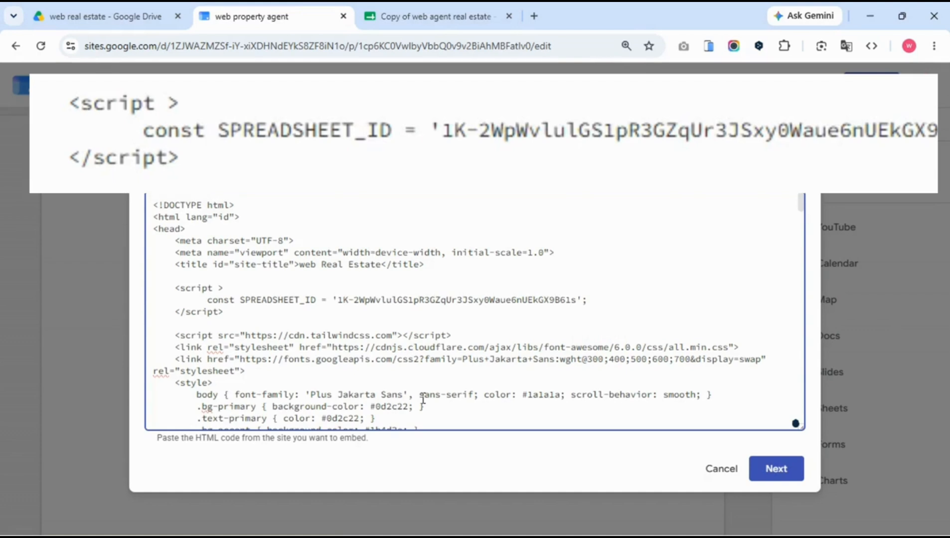
click(778, 469)
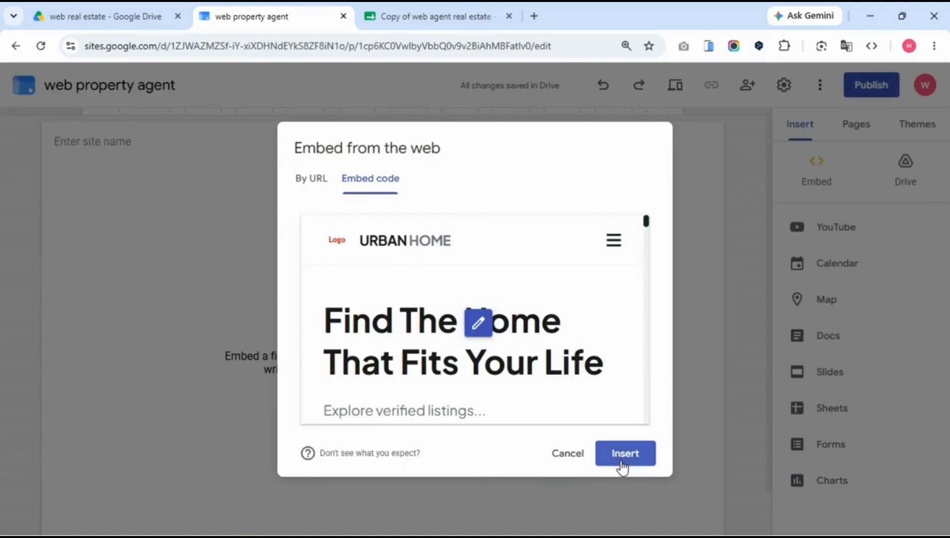
click(622, 468)
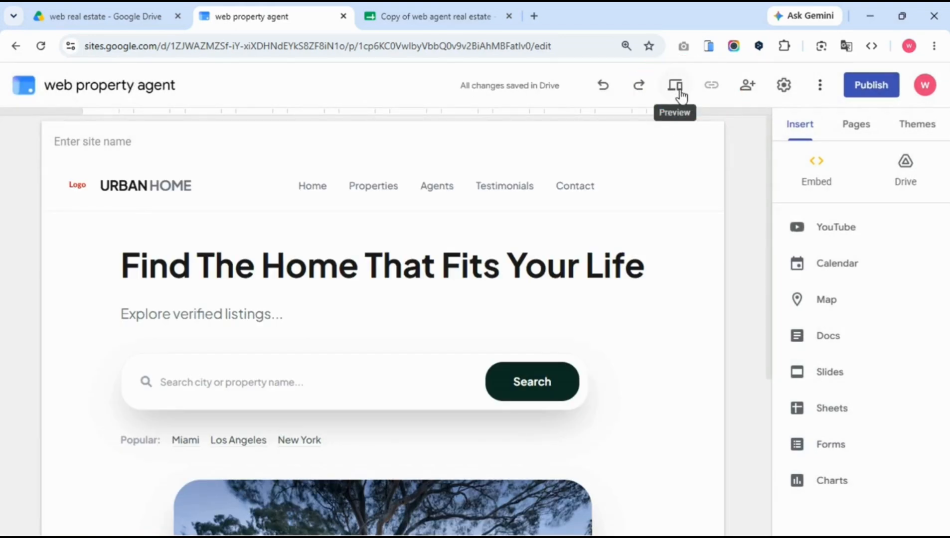
Preview the site, then publish it at the web address webpropertyagent.
click(675, 86)
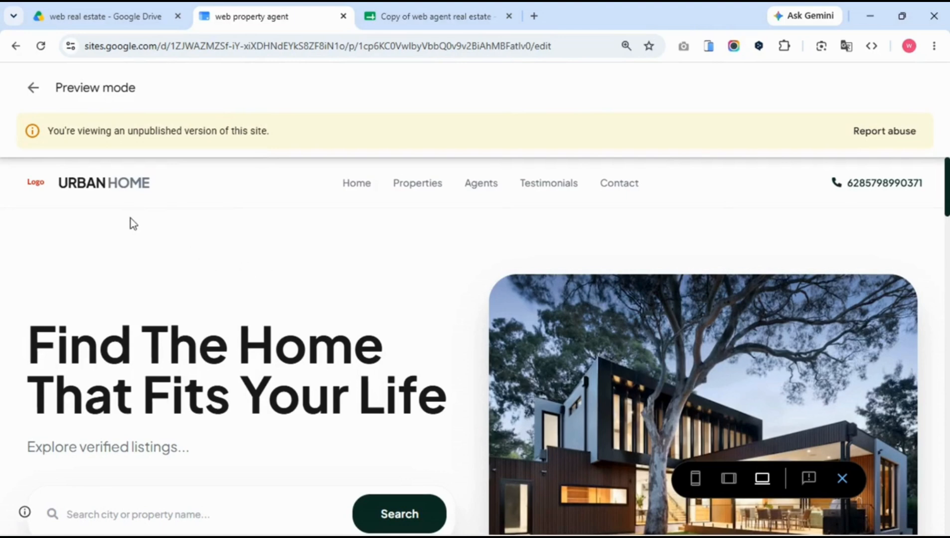
click(33, 90)
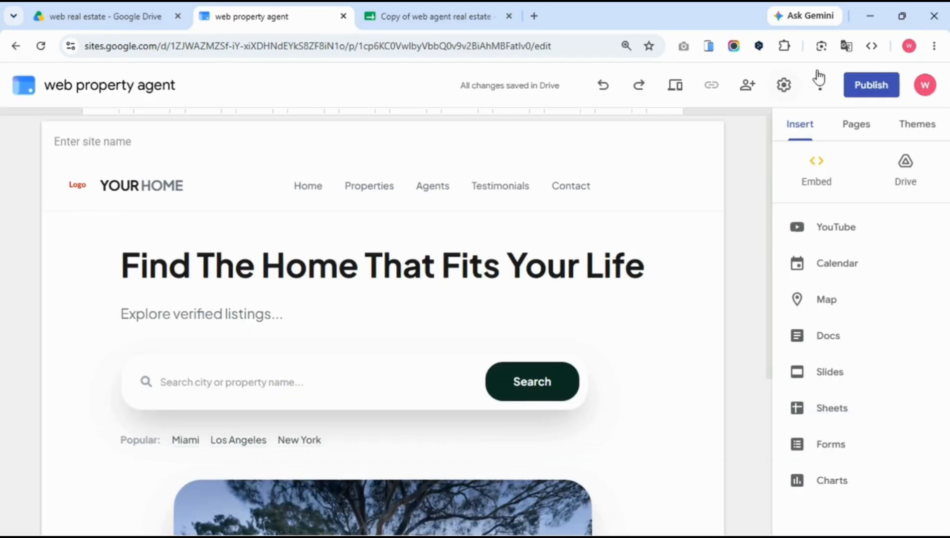
click(862, 86)
text(13253636)
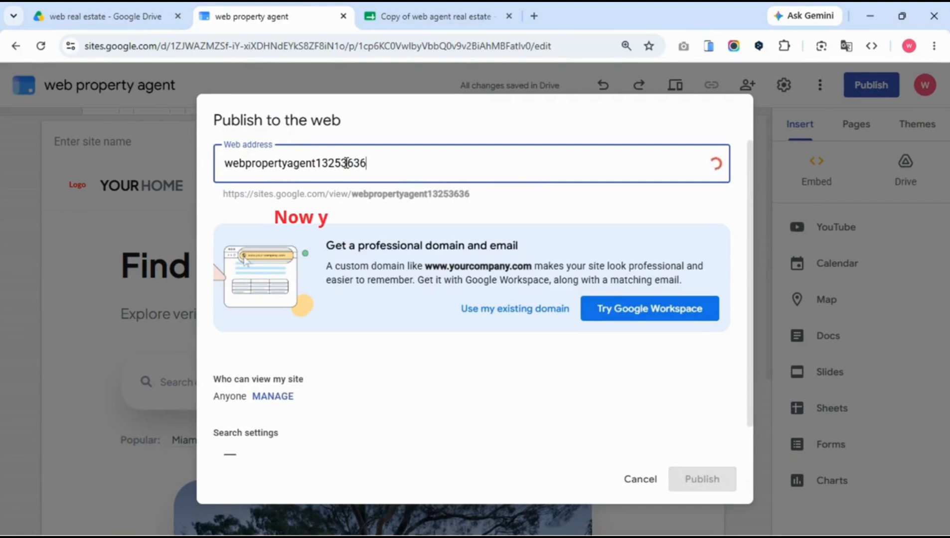
key(BackSpace)
key(BackSpace)
key(BackSpace)
key(BackSpace)
key(BackSpace)
key(BackSpace)
key(BackSpace)
key(BackSpace)
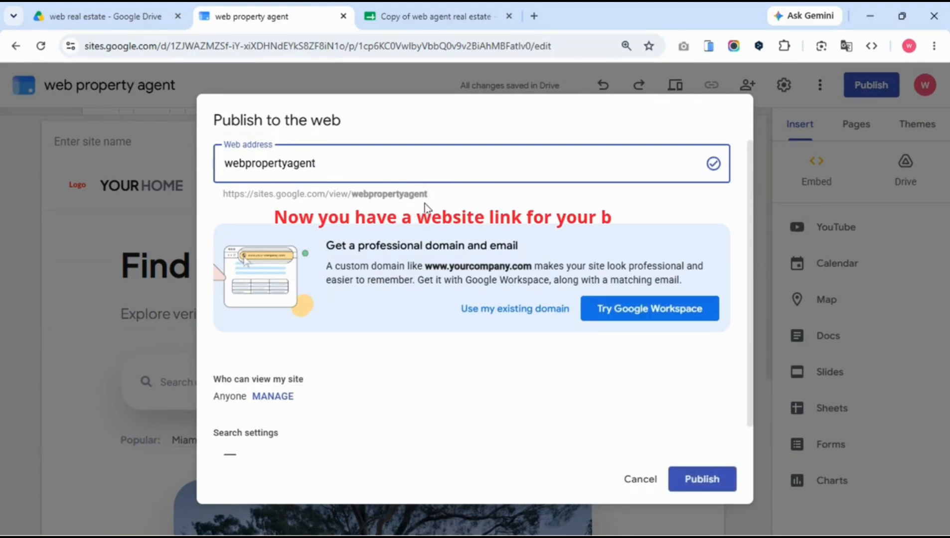
click(702, 481)
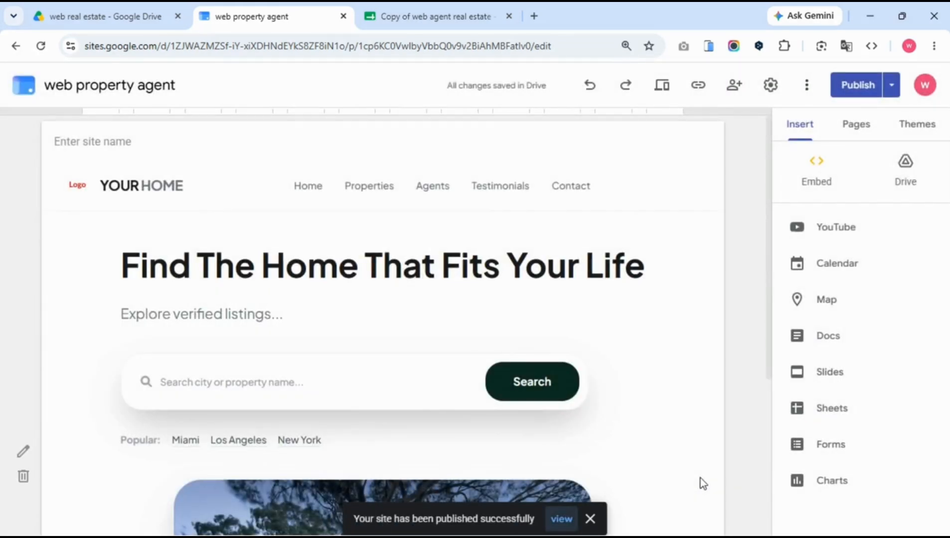
Open the published site and place it in split view beside the copied spreadsheet.
click(561, 519)
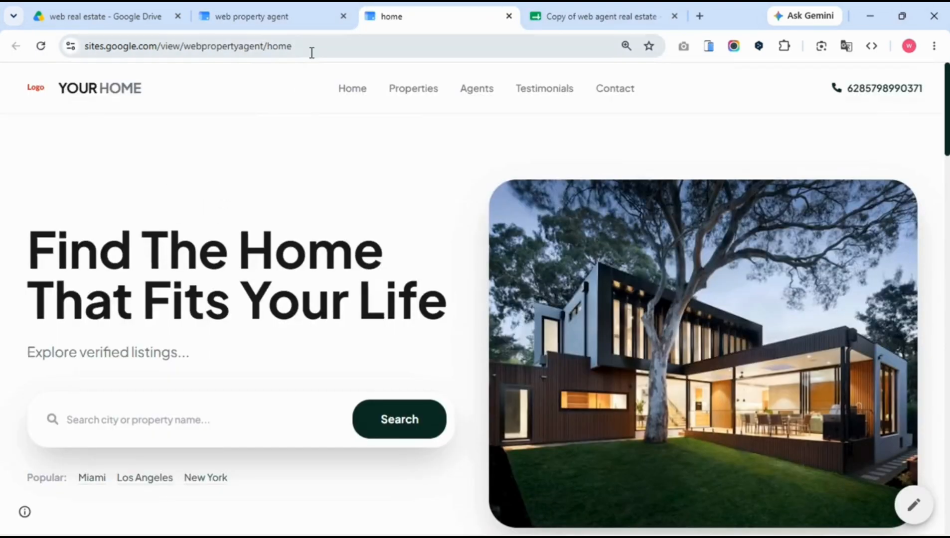
right_click(404, 27)
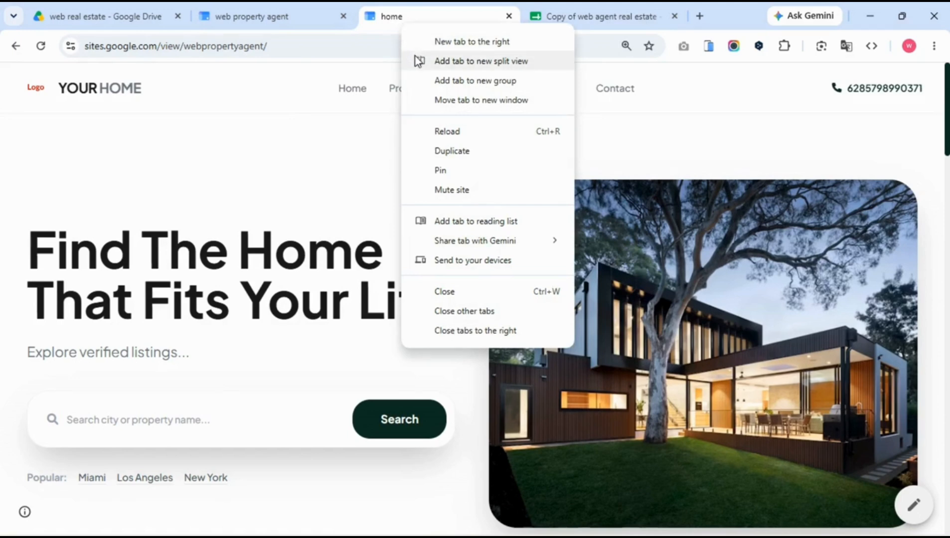
click(481, 60)
click(667, 177)
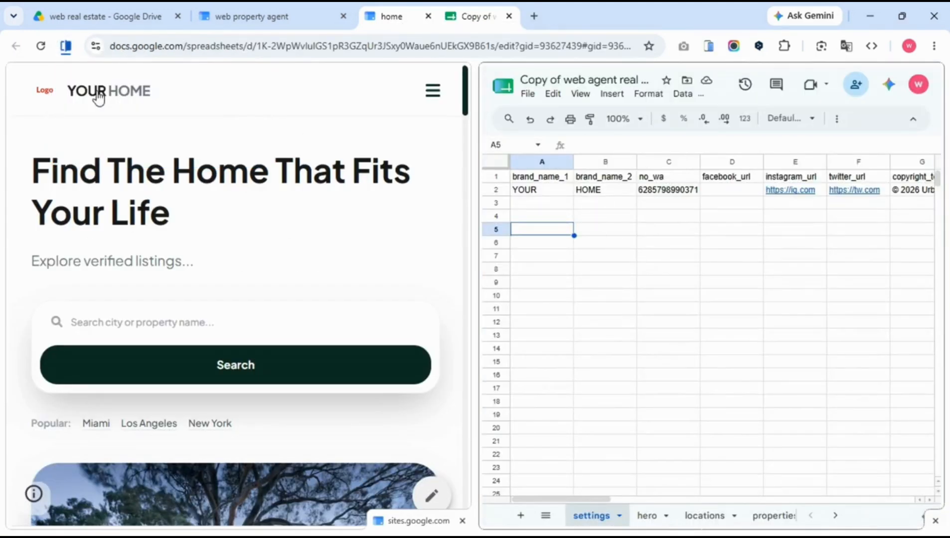
Set brand_name_2 in B2 to DREAM and enter the new no_wa phone number in C2.
click(600, 192)
text(DREAM)
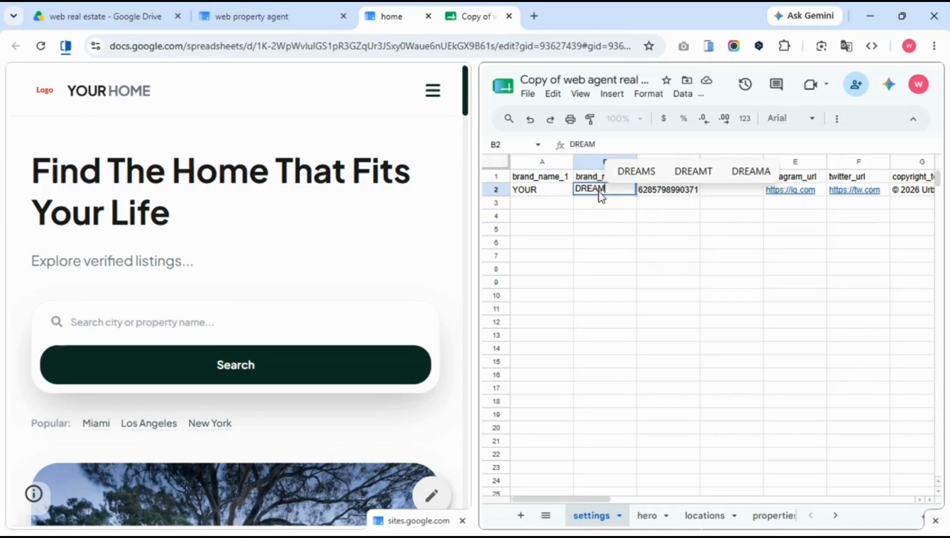
click(670, 188)
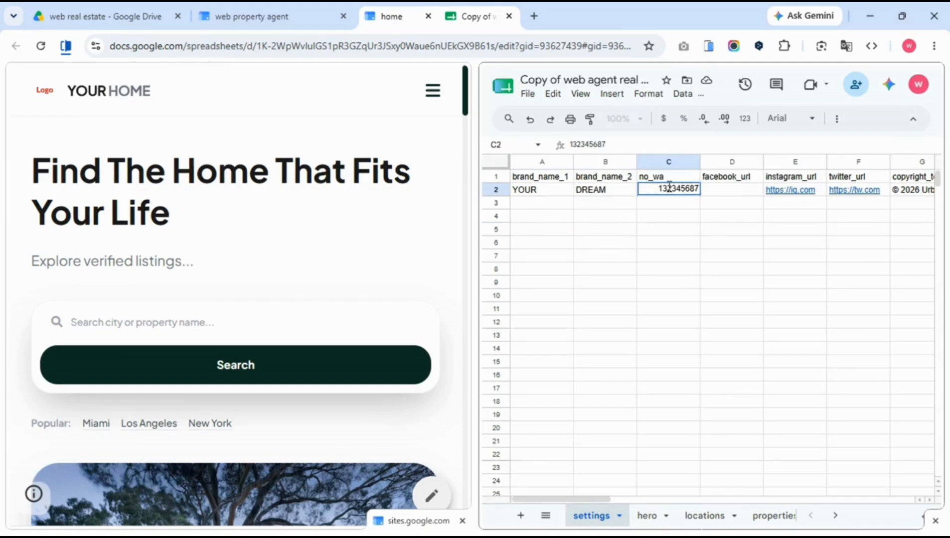
click(662, 272)
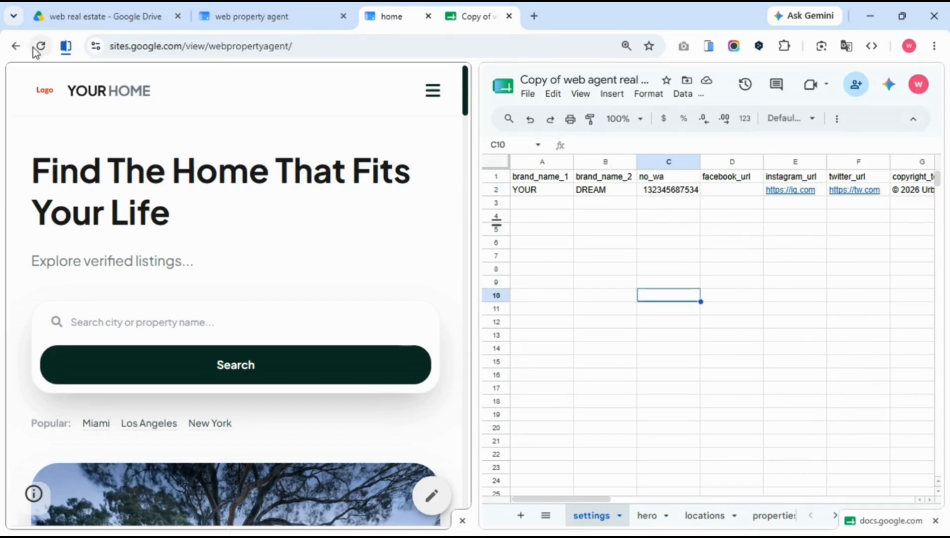
Reload the site pane to show YOUR DREAM and resize the split to recheck the no_wa value.
click(36, 48)
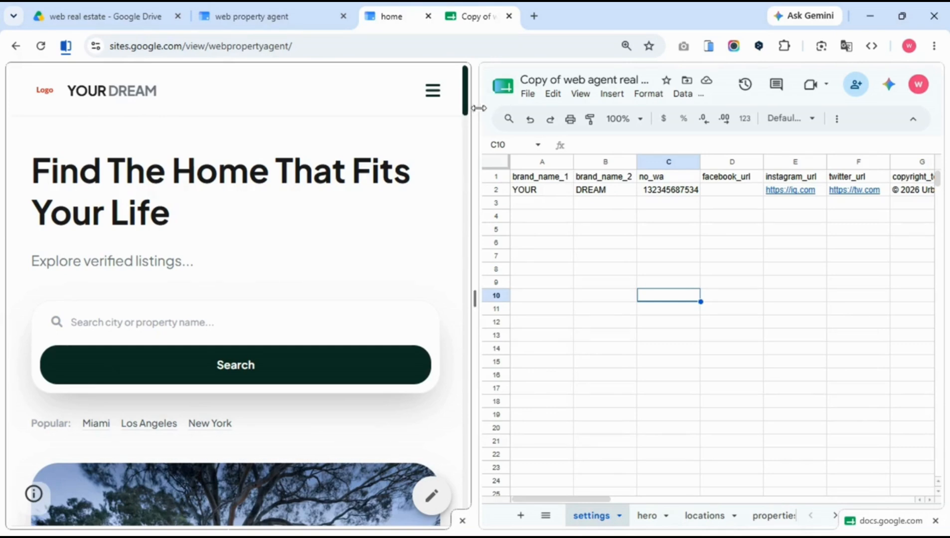
drag(479, 108, 828, 108)
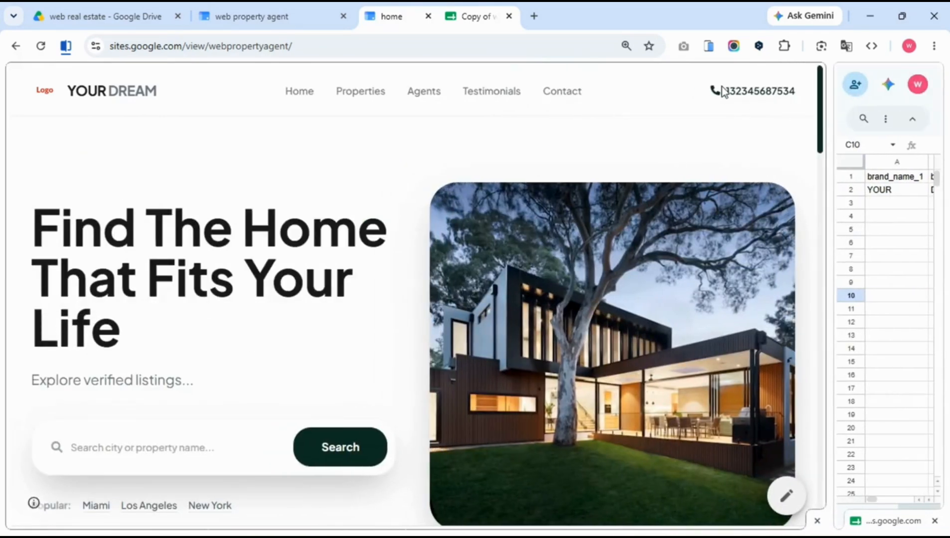
drag(830, 162, 548, 164)
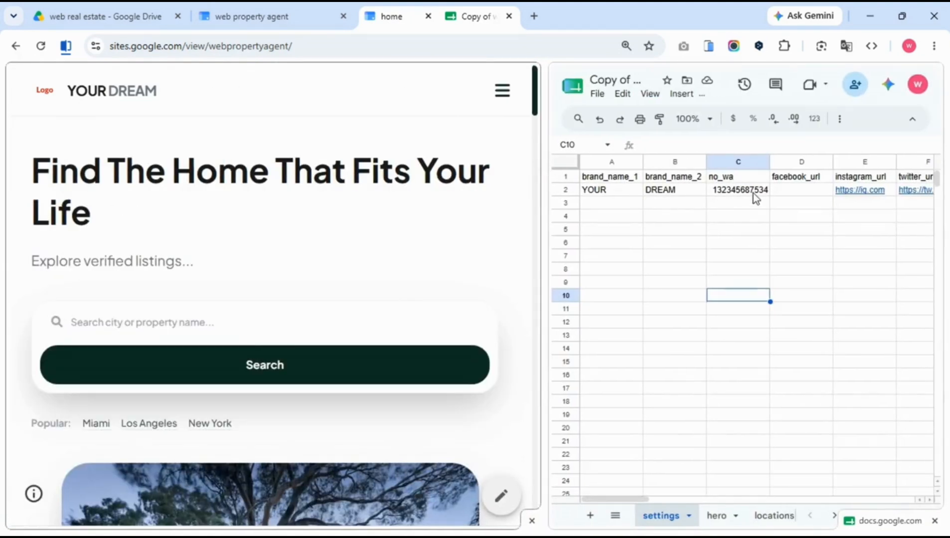
click(753, 194)
click(754, 246)
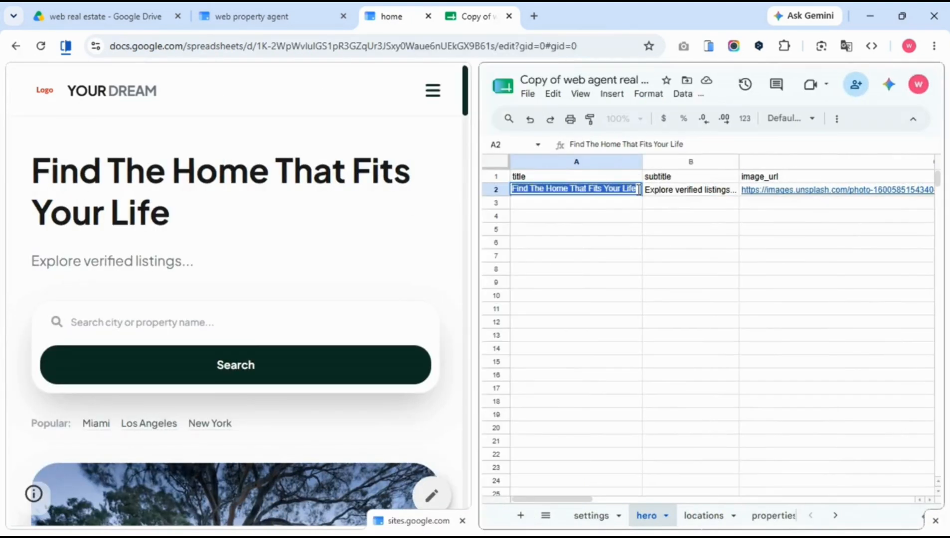
Compare the site's hero heading and subtitle with the hero sheet's subtitle in B2.
click(17, 178)
drag(30, 170, 171, 210)
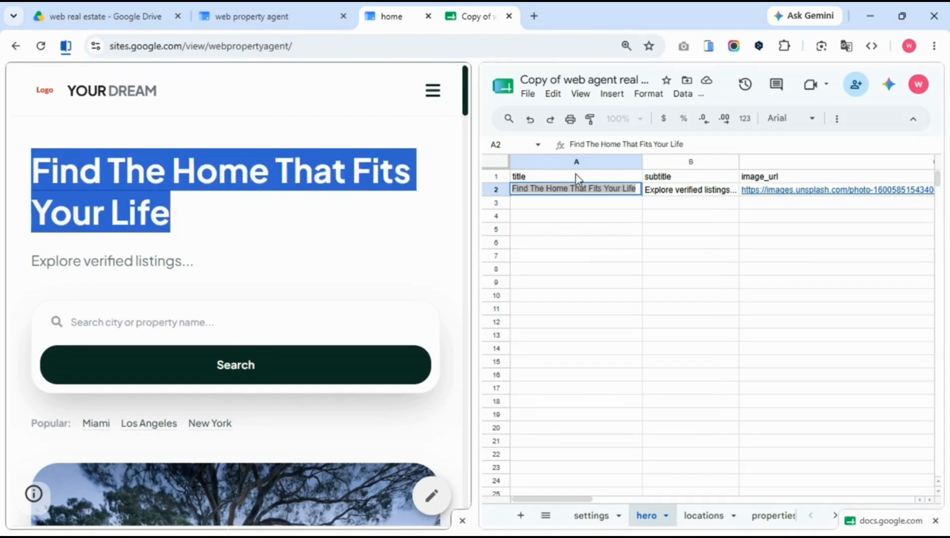
click(678, 194)
double_click(678, 194)
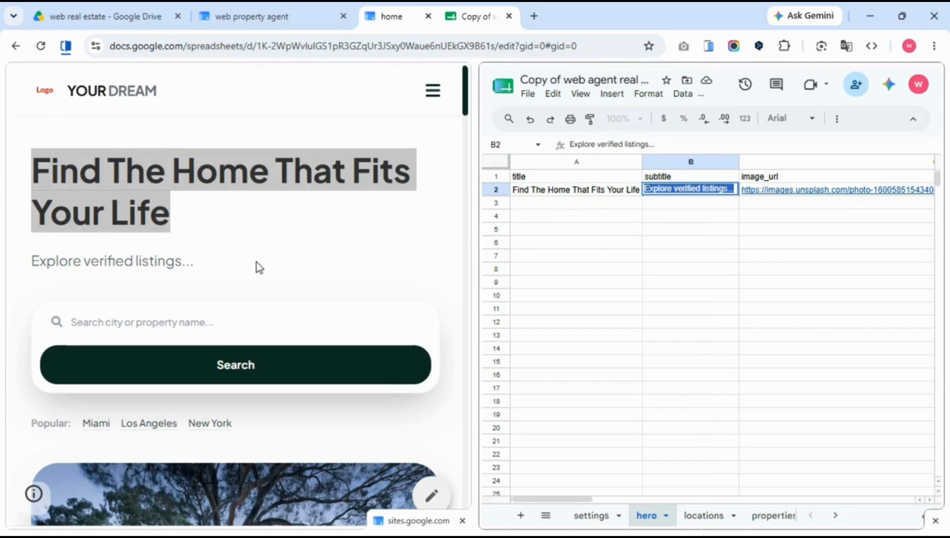
drag(27, 262, 182, 271)
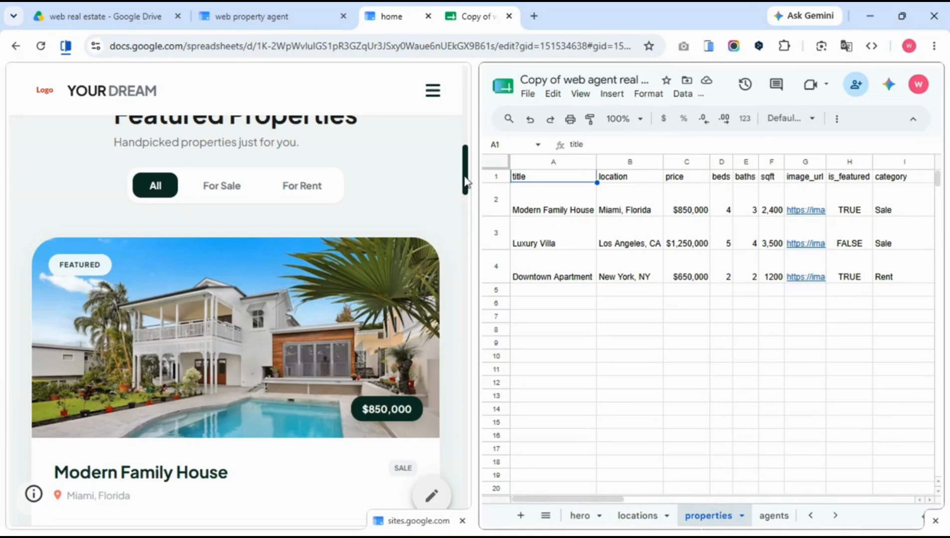
drag(465, 177, 466, 203)
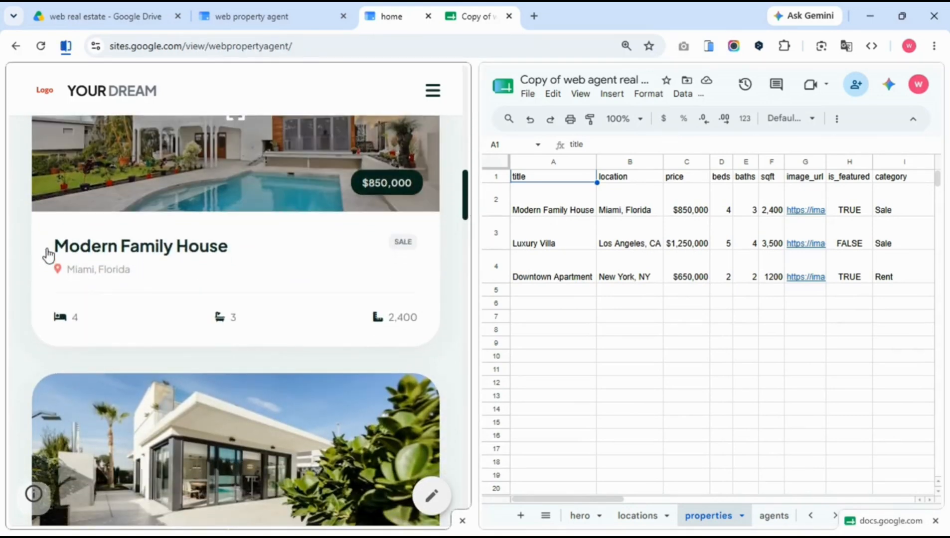
Match the Modern Family House listing to its price, beds, baths, square footage, image and category cells.
drag(47, 248, 232, 252)
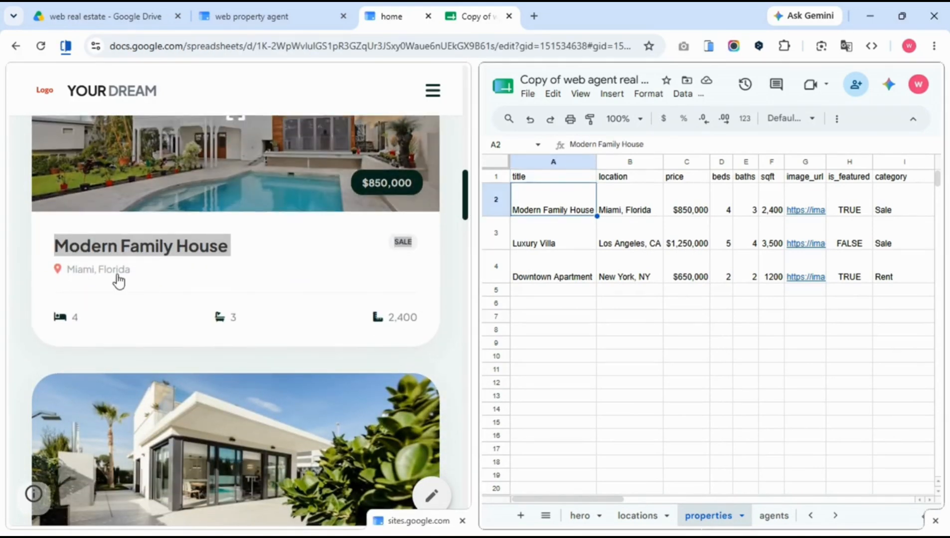
click(688, 212)
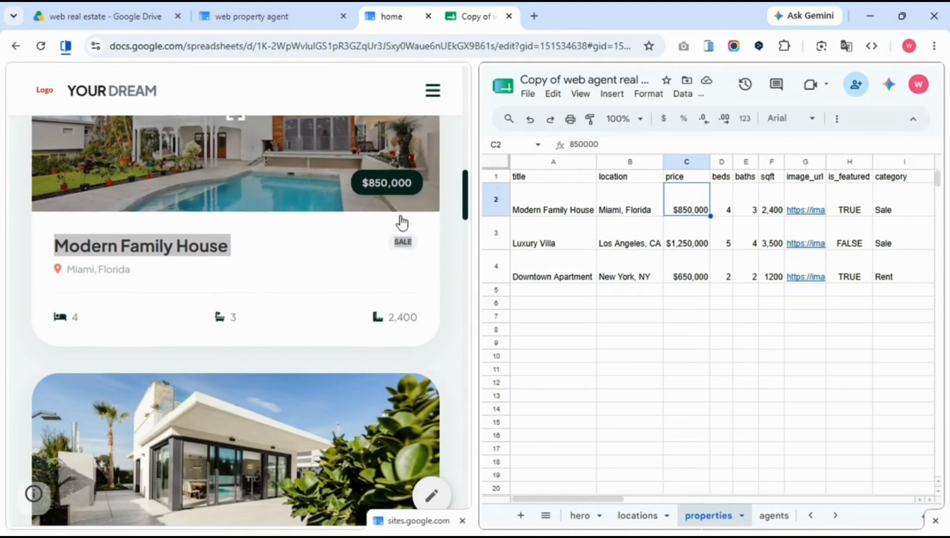
click(728, 211)
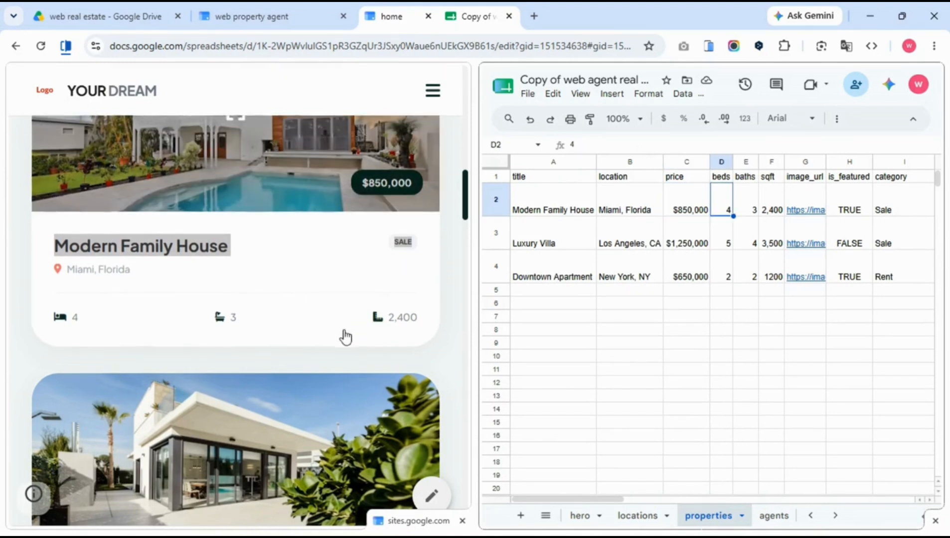
click(745, 208)
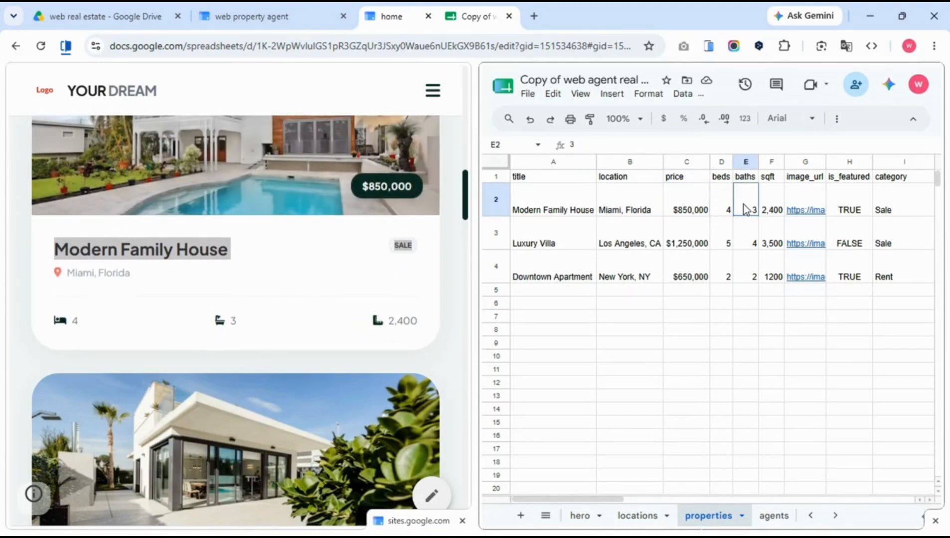
click(776, 204)
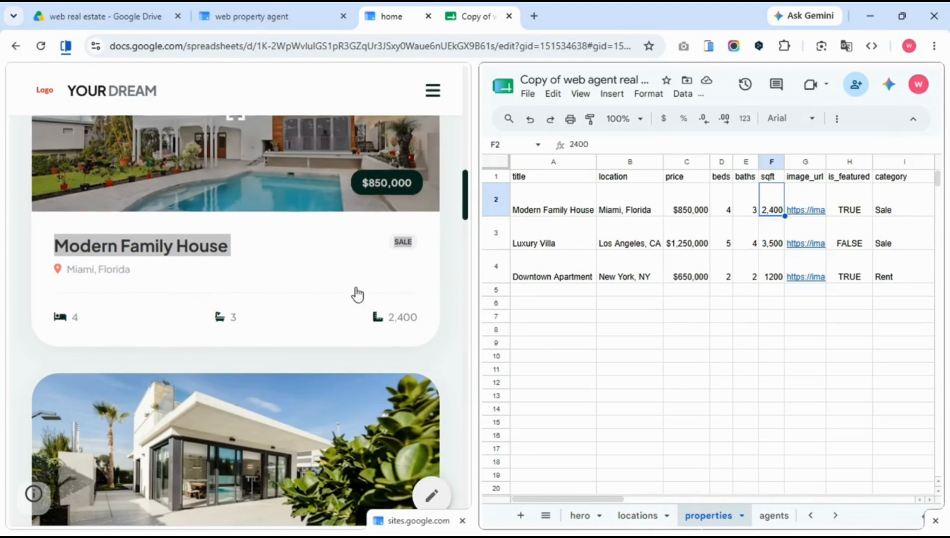
click(804, 177)
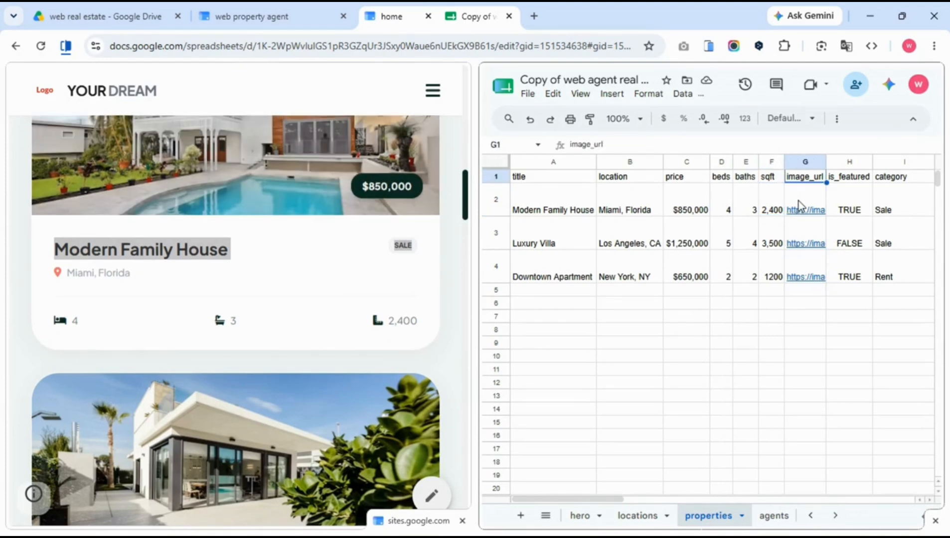
click(800, 207)
scroll(369, 212, up, 5)
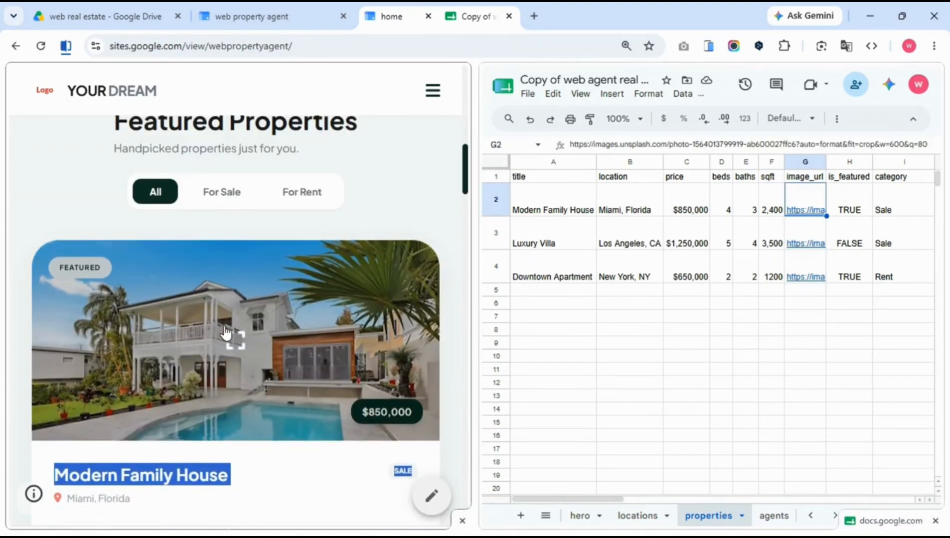
click(898, 177)
double_click(895, 210)
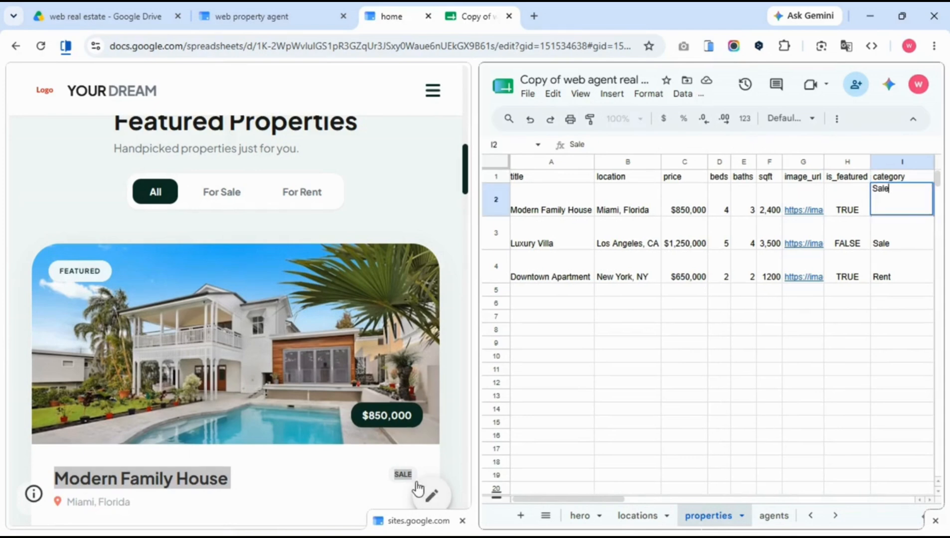
Open the Modern Family House gallery and select its gallery_images URLs in the cell editor.
click(381, 478)
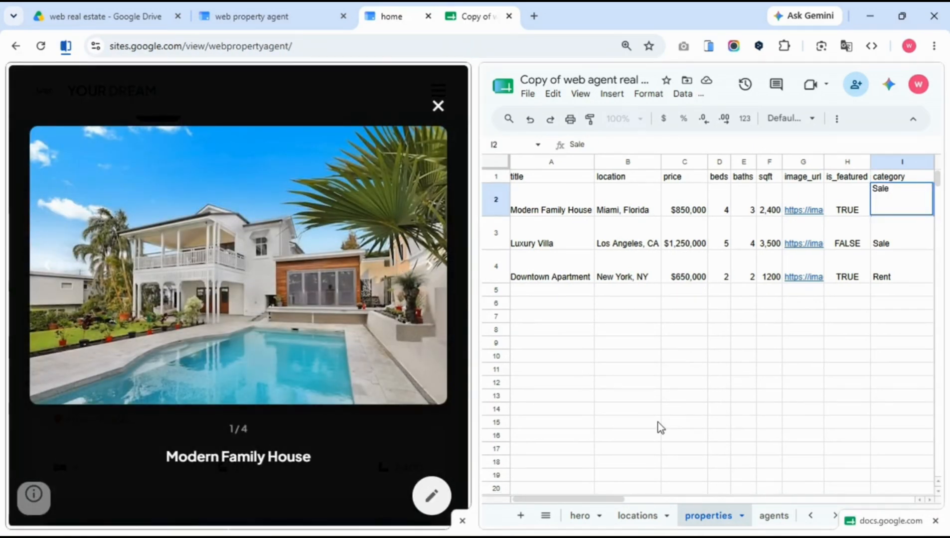
drag(619, 498, 682, 491)
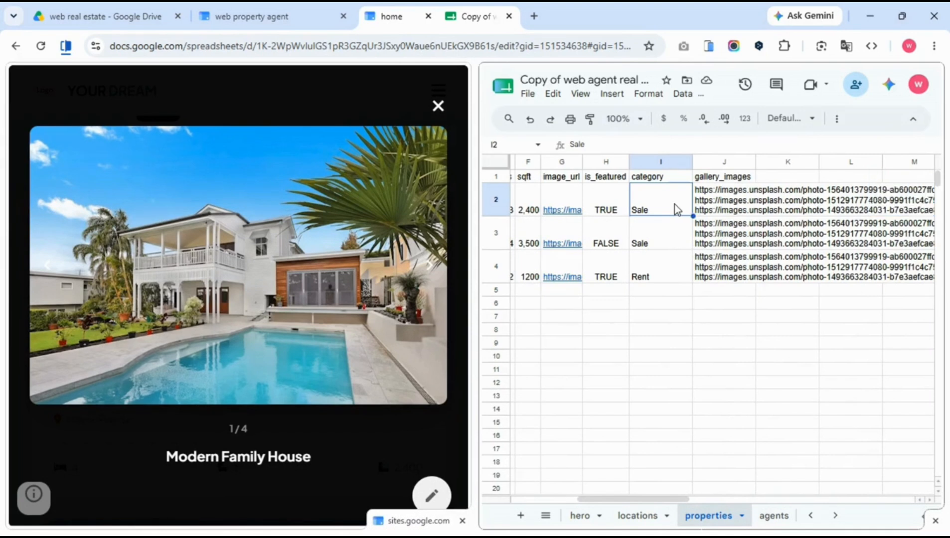
click(706, 207)
double_click(706, 204)
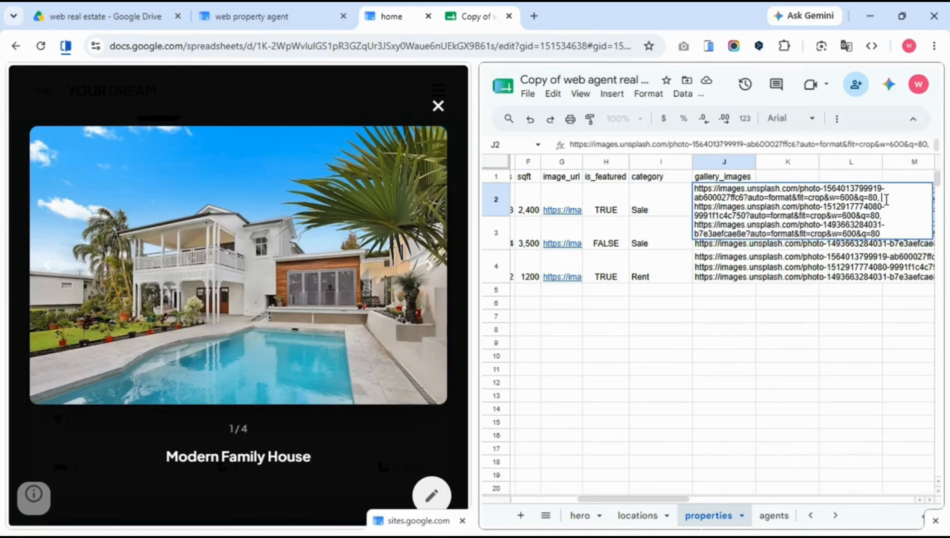
triple_click(886, 200)
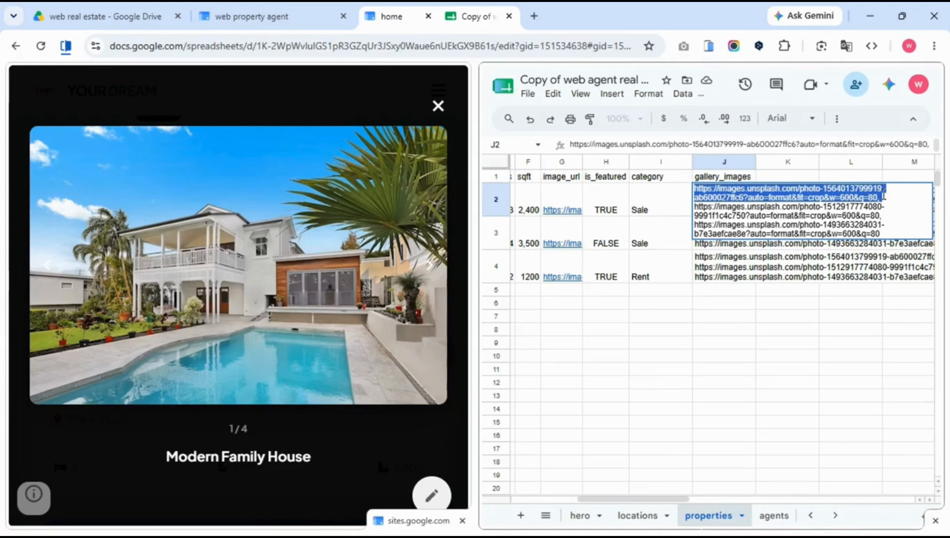
drag(882, 207, 888, 195)
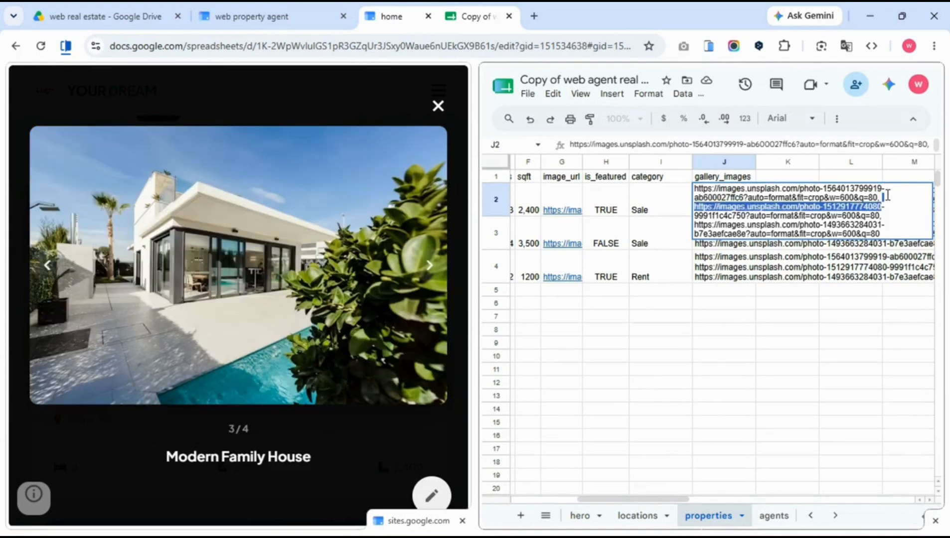
key(shift+Down)
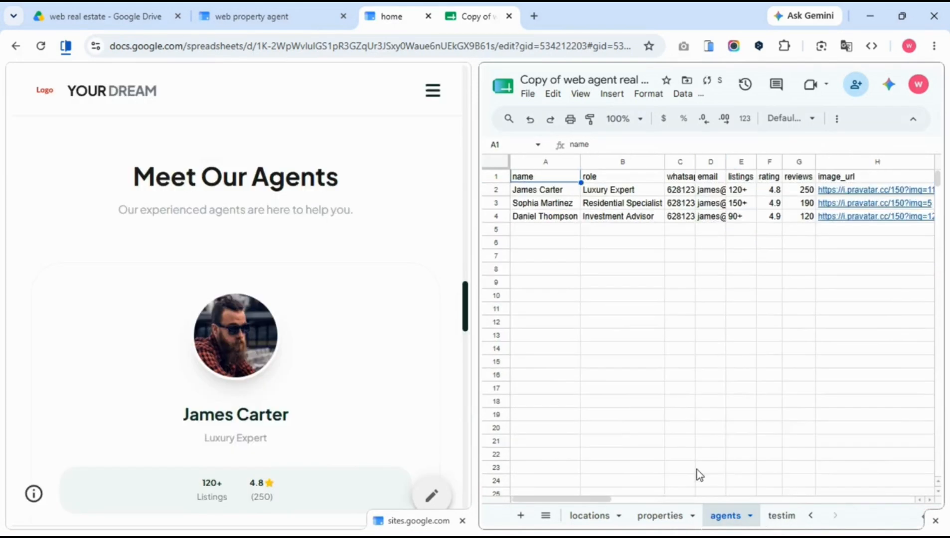
click(529, 216)
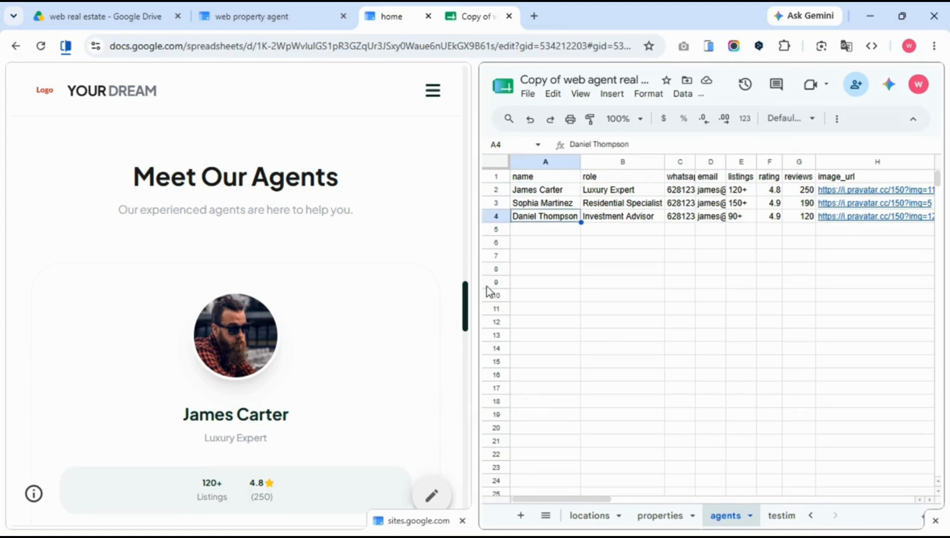
drag(469, 317, 451, 463)
click(780, 516)
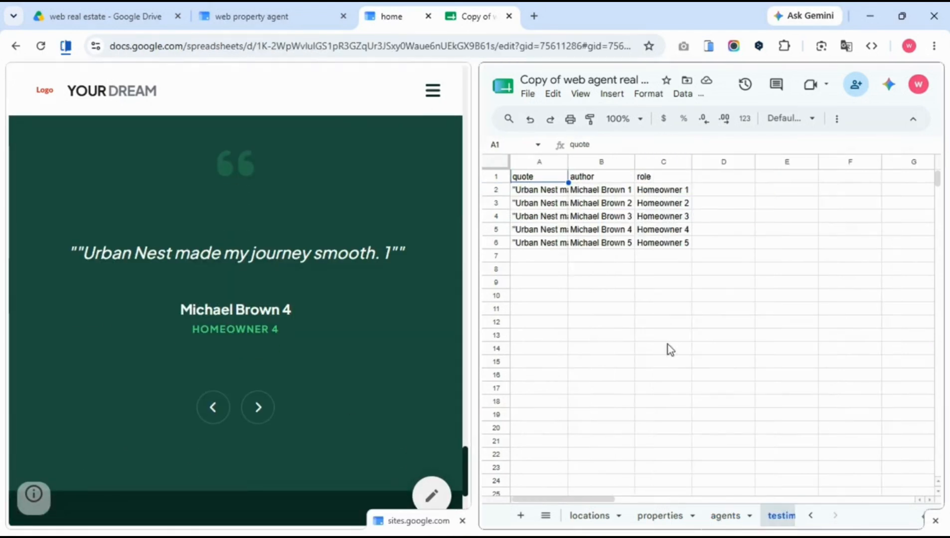
click(548, 194)
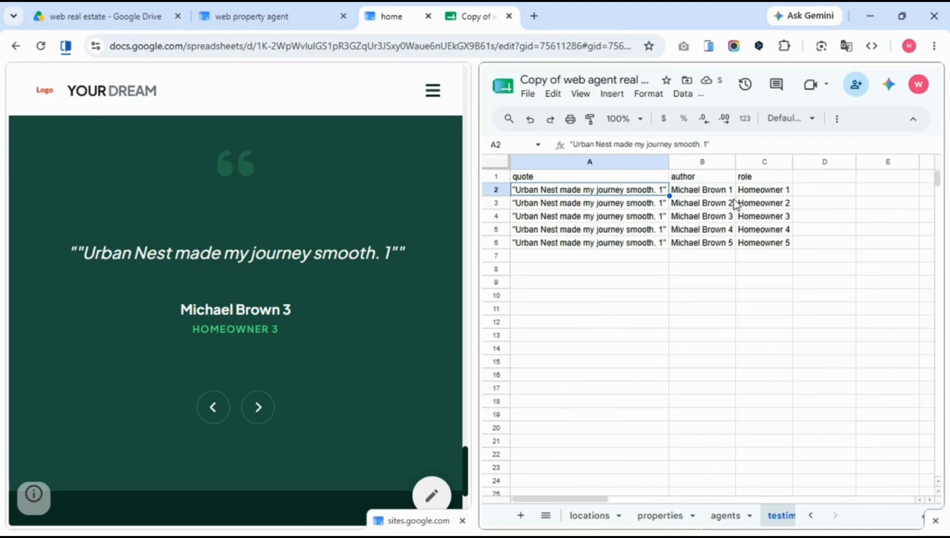
click(727, 196)
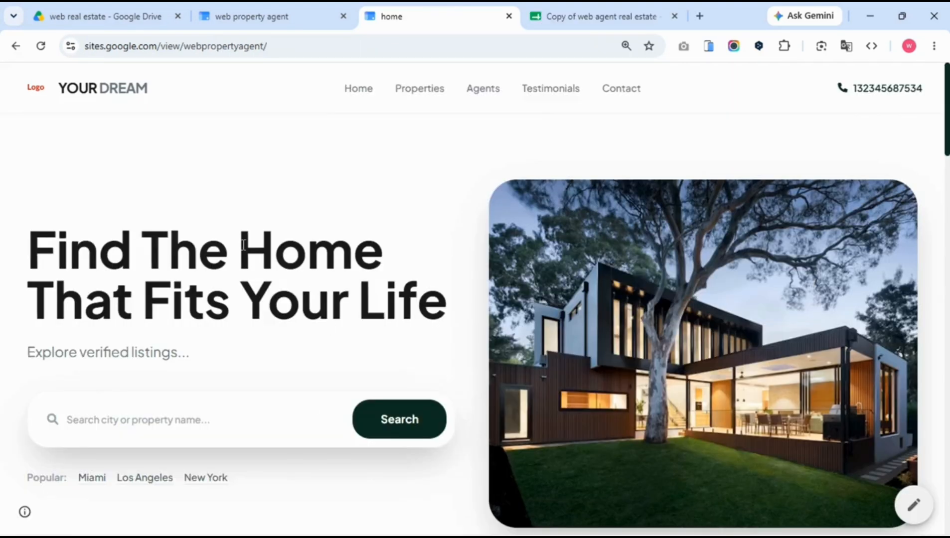
Preview the site at phone size and jump to Properties via the hamburger menu.
click(709, 46)
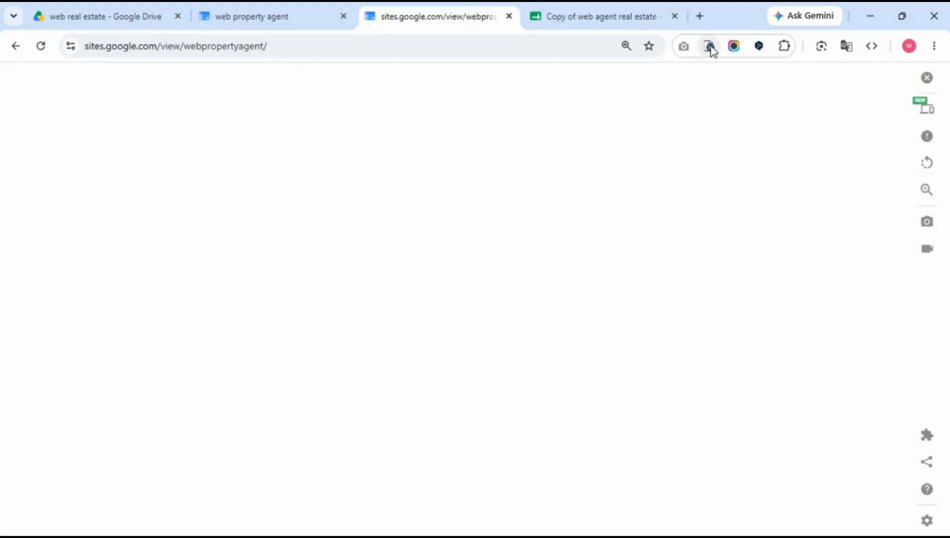
click(536, 154)
click(478, 254)
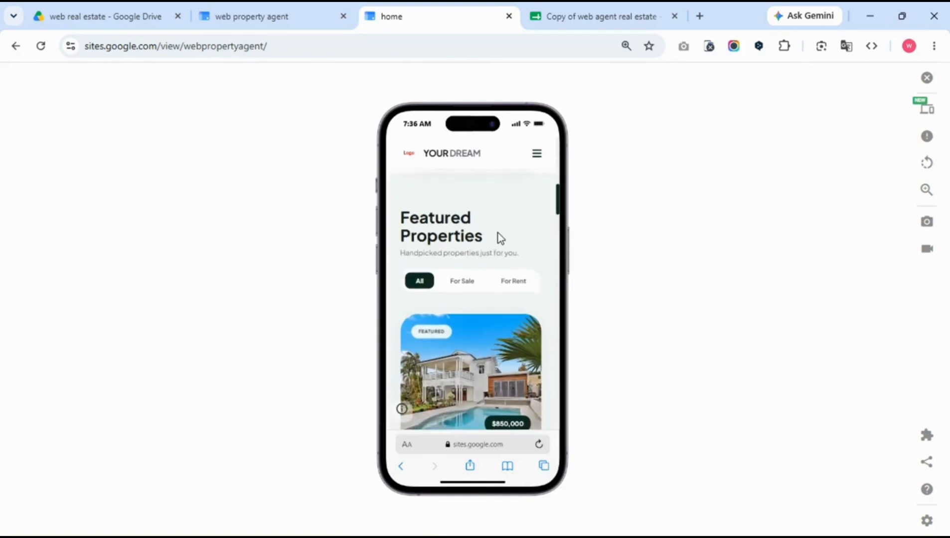
scroll(498, 234, down, 2)
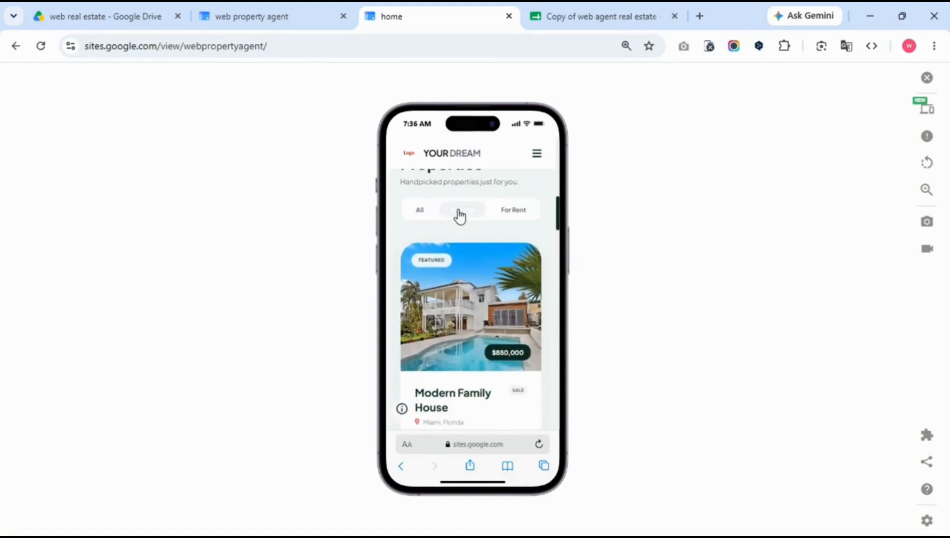
Filter listings to For Sale, then For Rent, and scroll through the results.
click(459, 214)
click(514, 218)
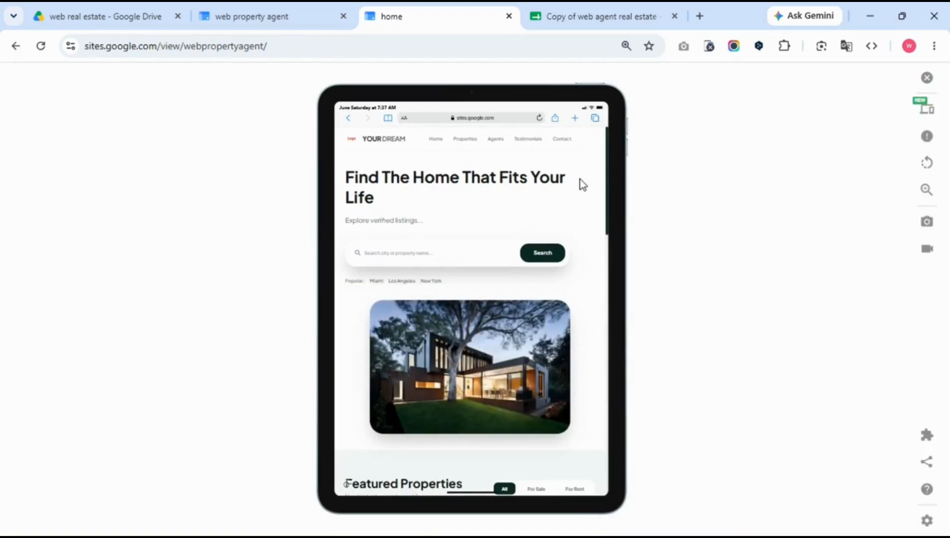
scroll(581, 180, down, 5)
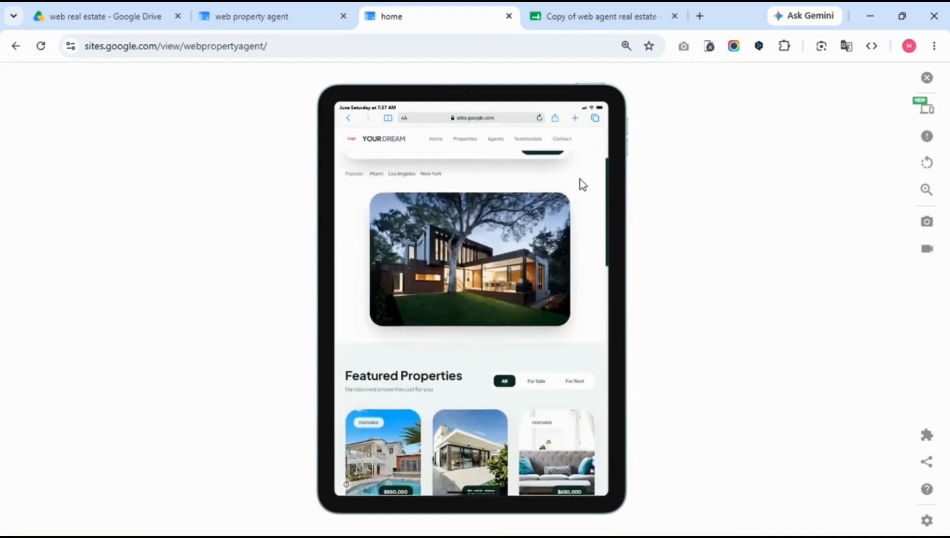
scroll(580, 179, down, 10)
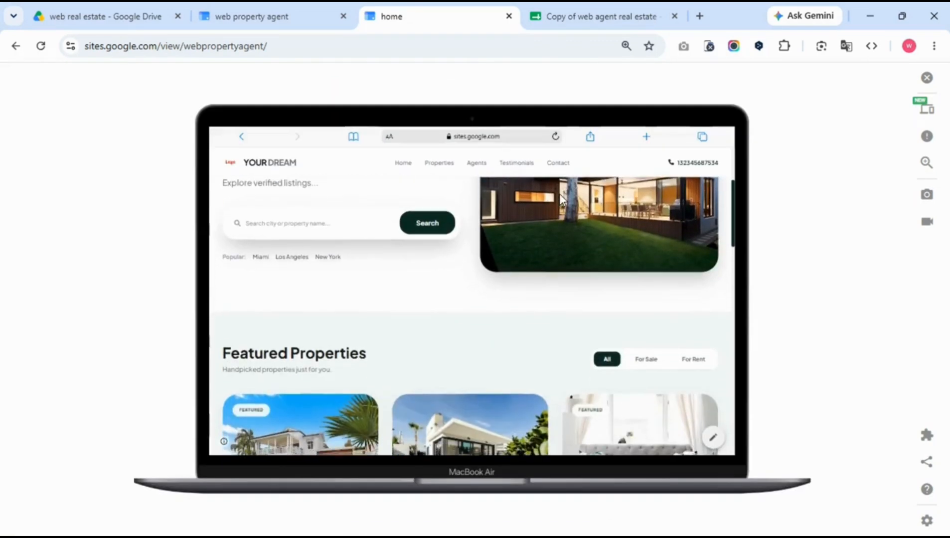
scroll(562, 200, down, 6)
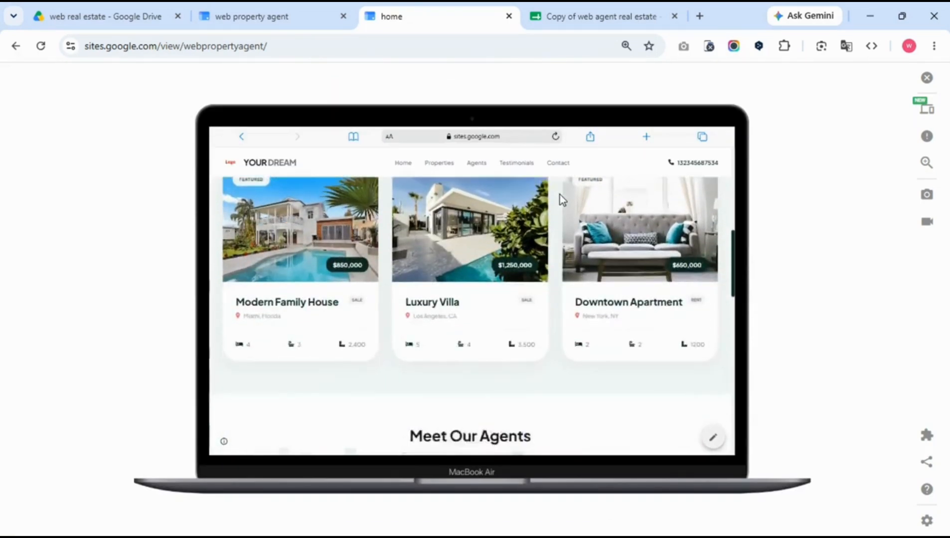
scroll(562, 199, down, 10)
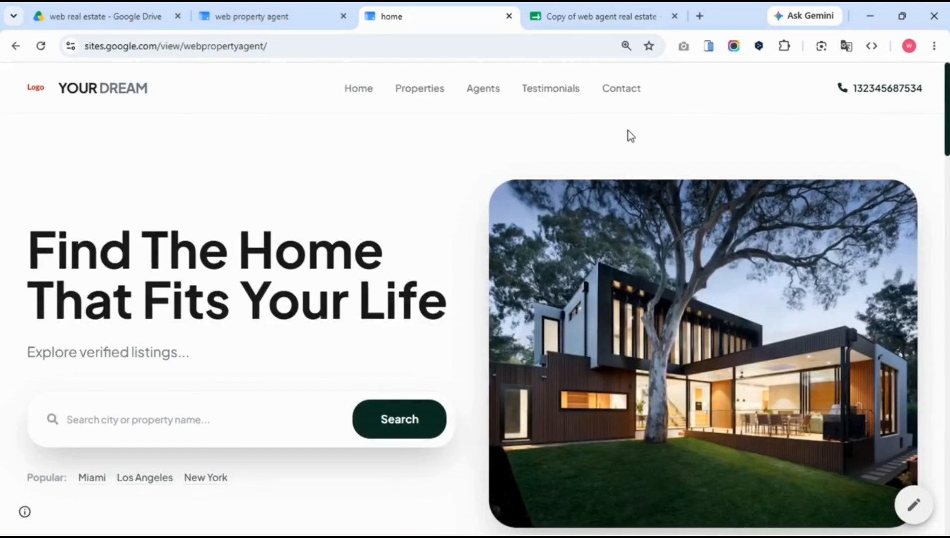
scroll(558, 156, down, 1)
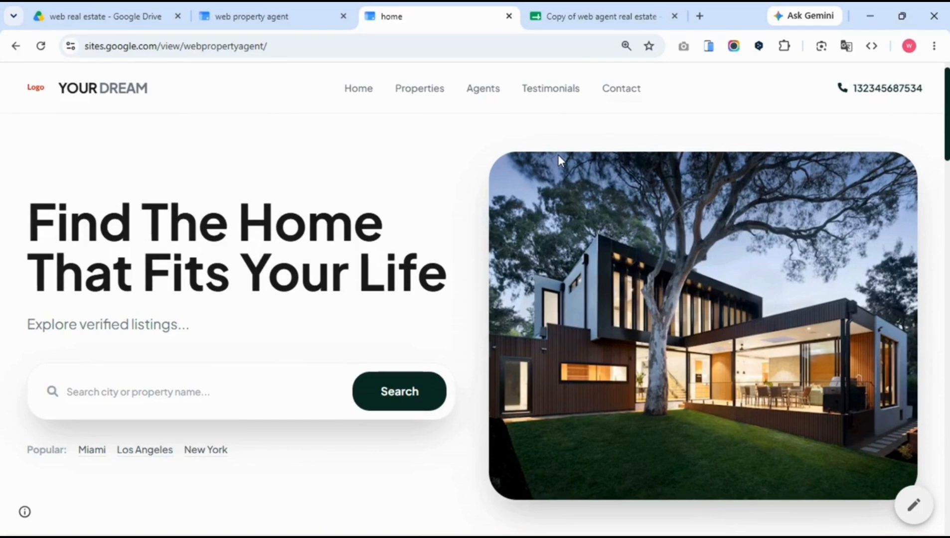
scroll(558, 160, down, 5)
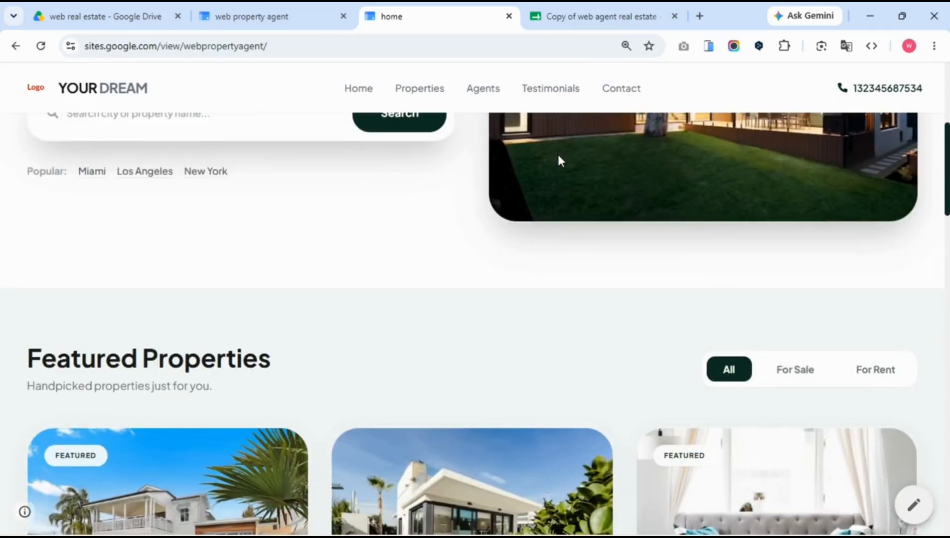
scroll(558, 159, down, 5)
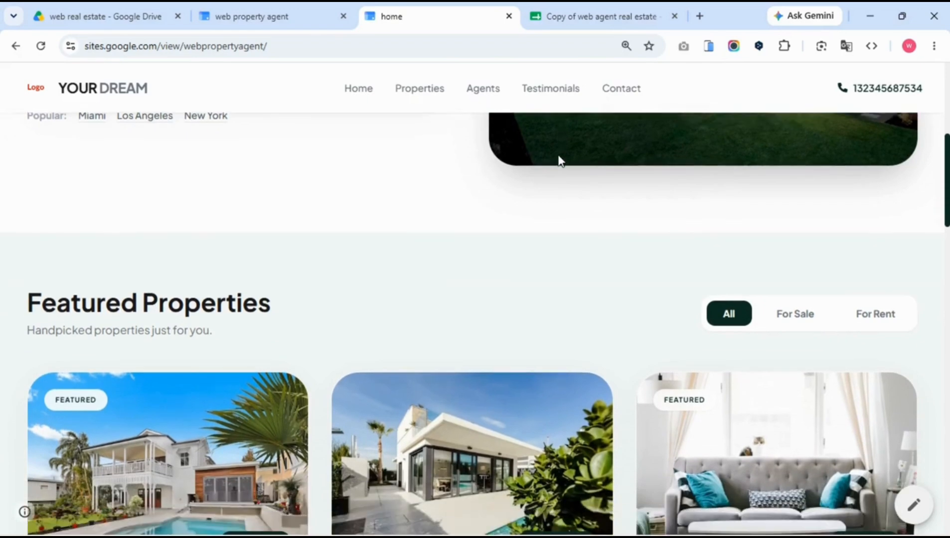
scroll(558, 156, down, 5)
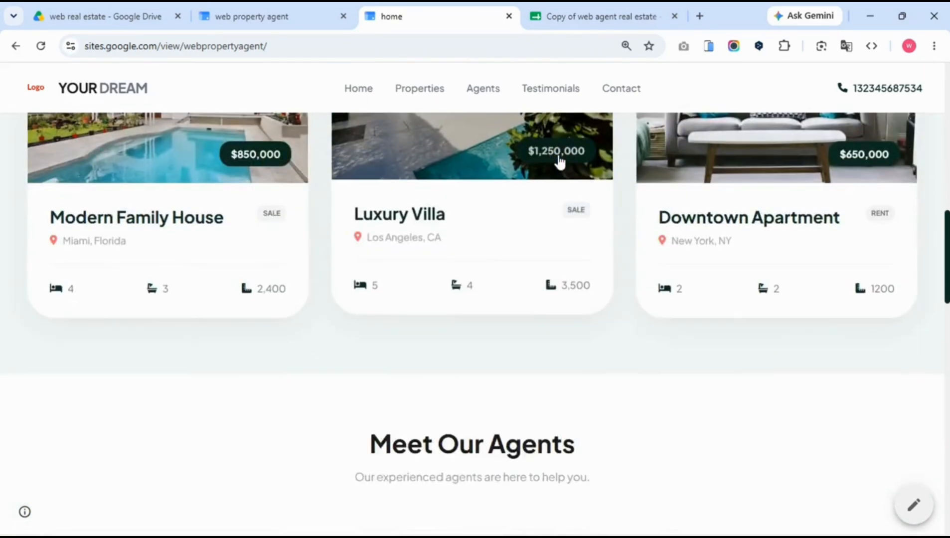
scroll(559, 161, down, 5)
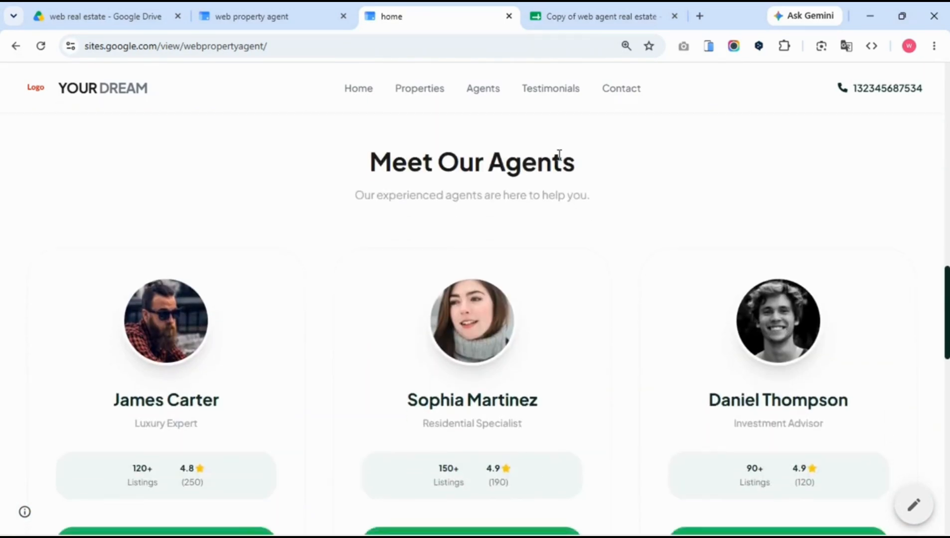
scroll(560, 161, down, 5)
scroll(559, 156, down, 8)
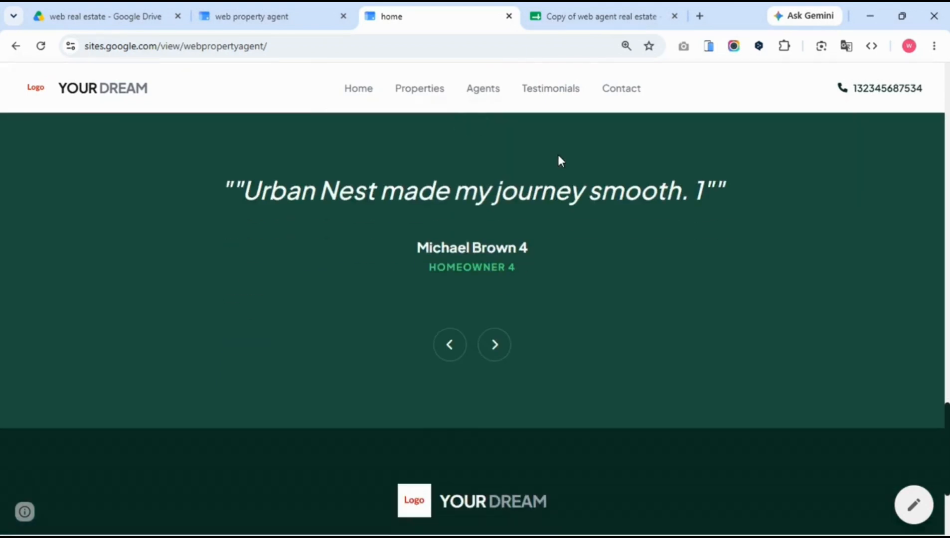
scroll(559, 159, down, 4)
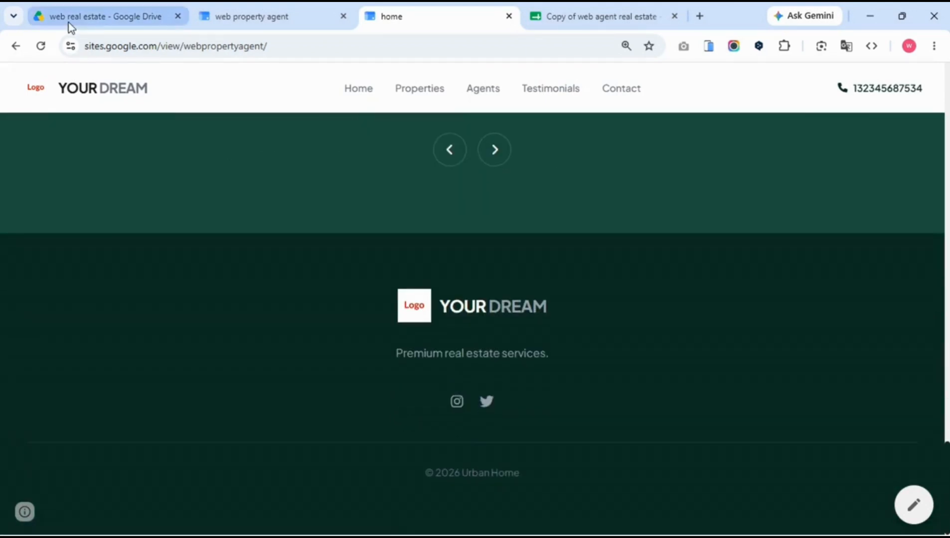
click(71, 26)
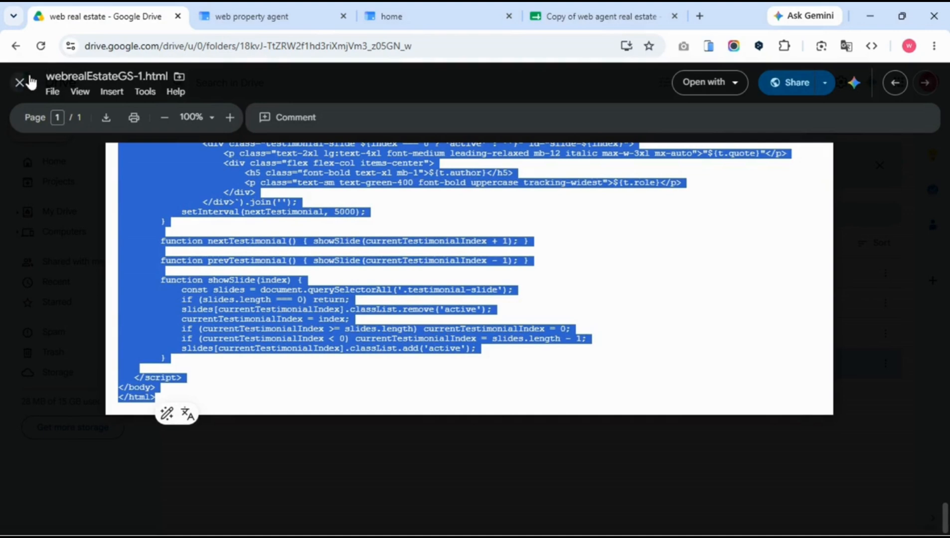
Close the Drive HTML preview and select the published webpropertyagent site's web address.
click(18, 94)
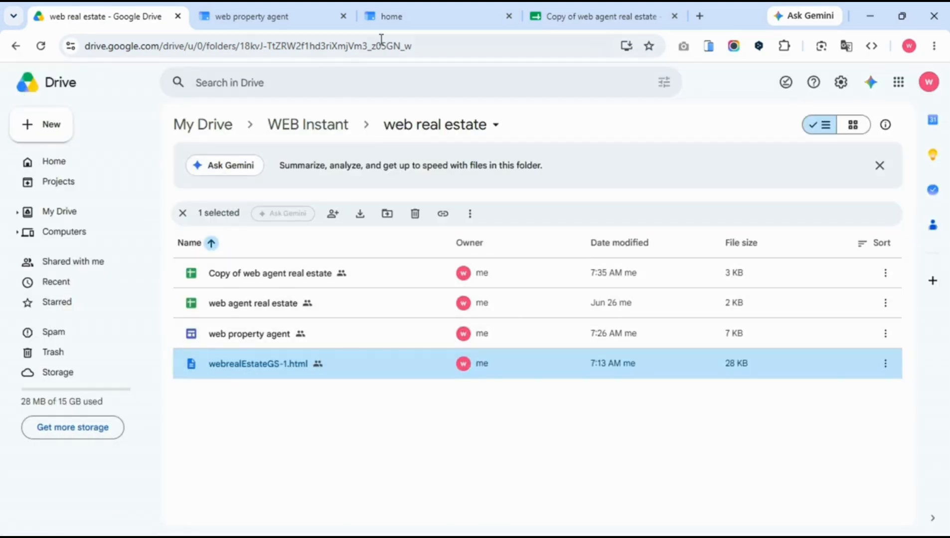
click(411, 15)
click(104, 45)
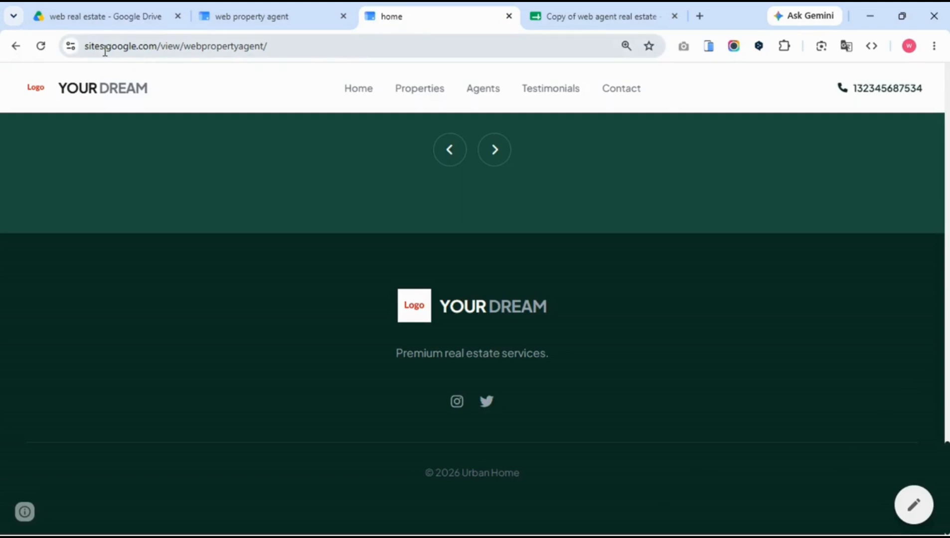